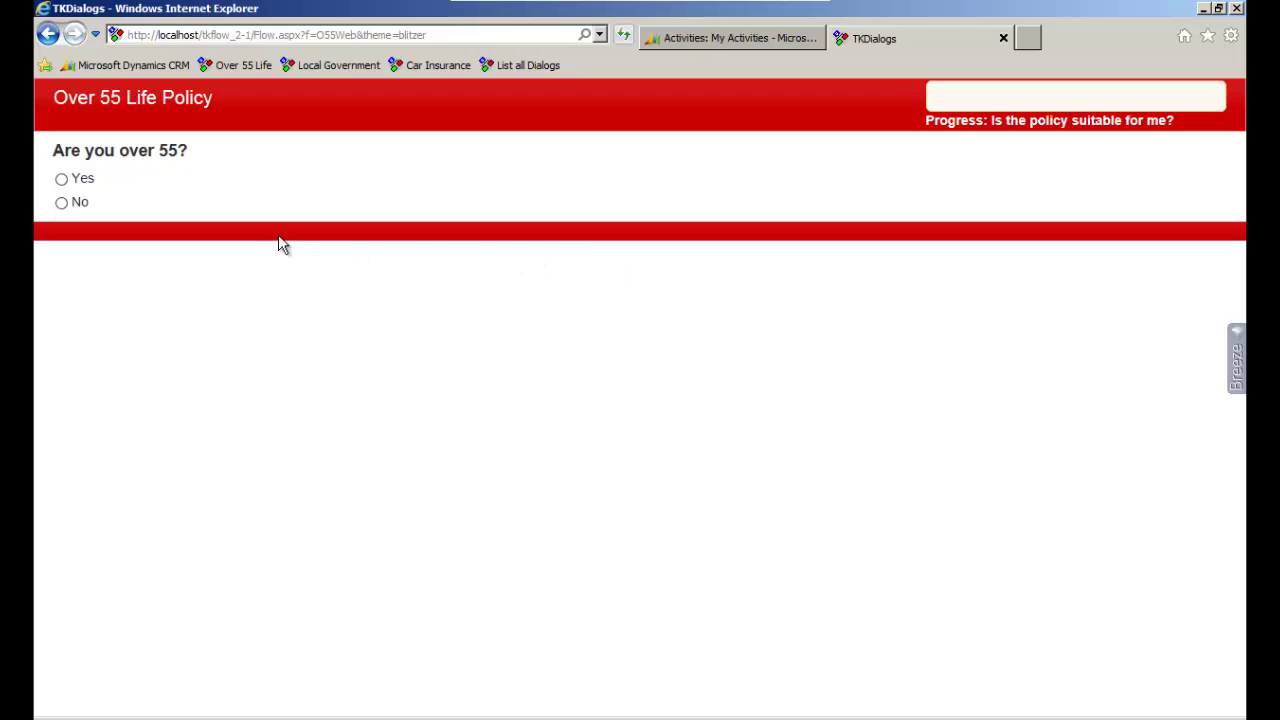
# Try No for over 55, go back, then answer Yes to over 55 and UK residency
pyautogui.click(84, 205)
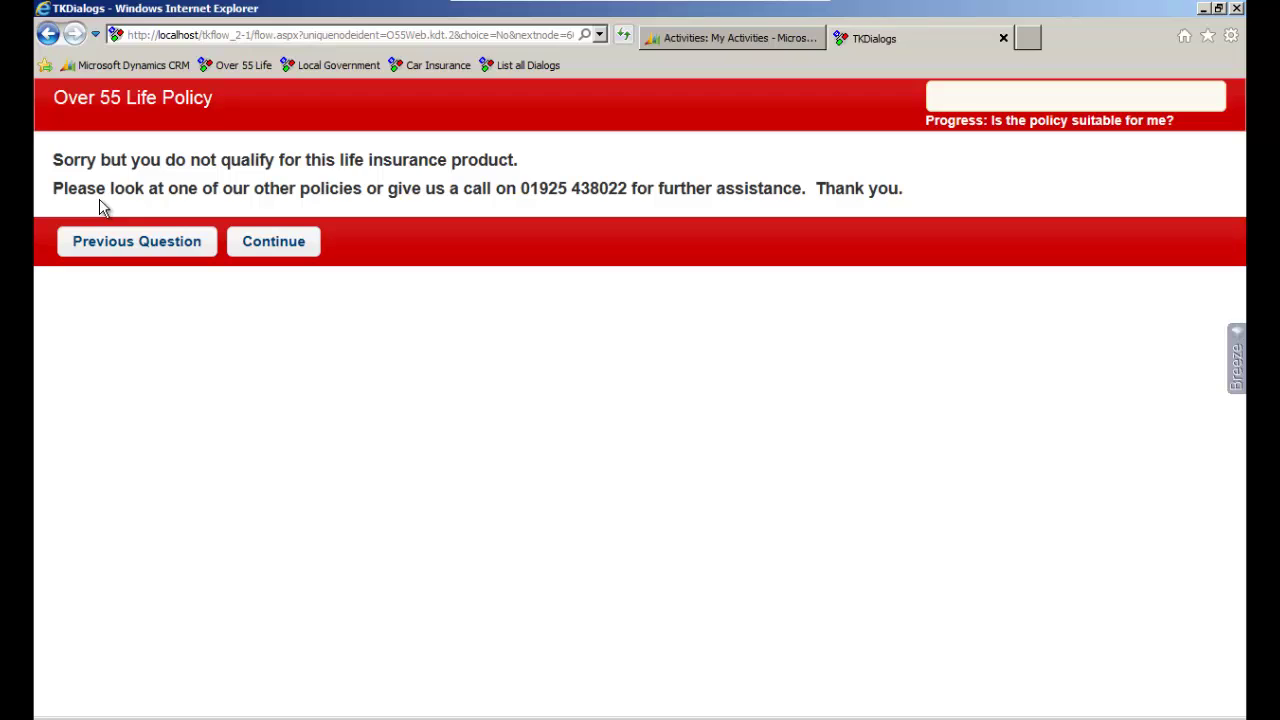
pyautogui.click(122, 246)
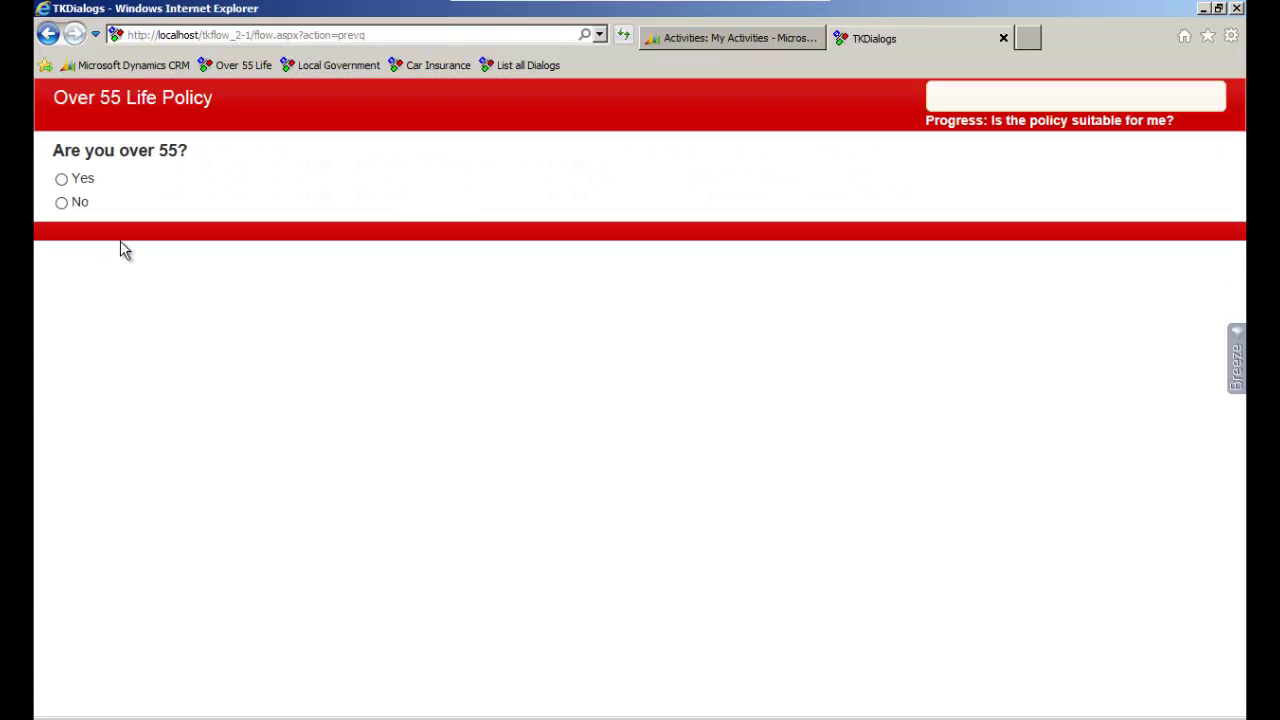
pyautogui.click(93, 182)
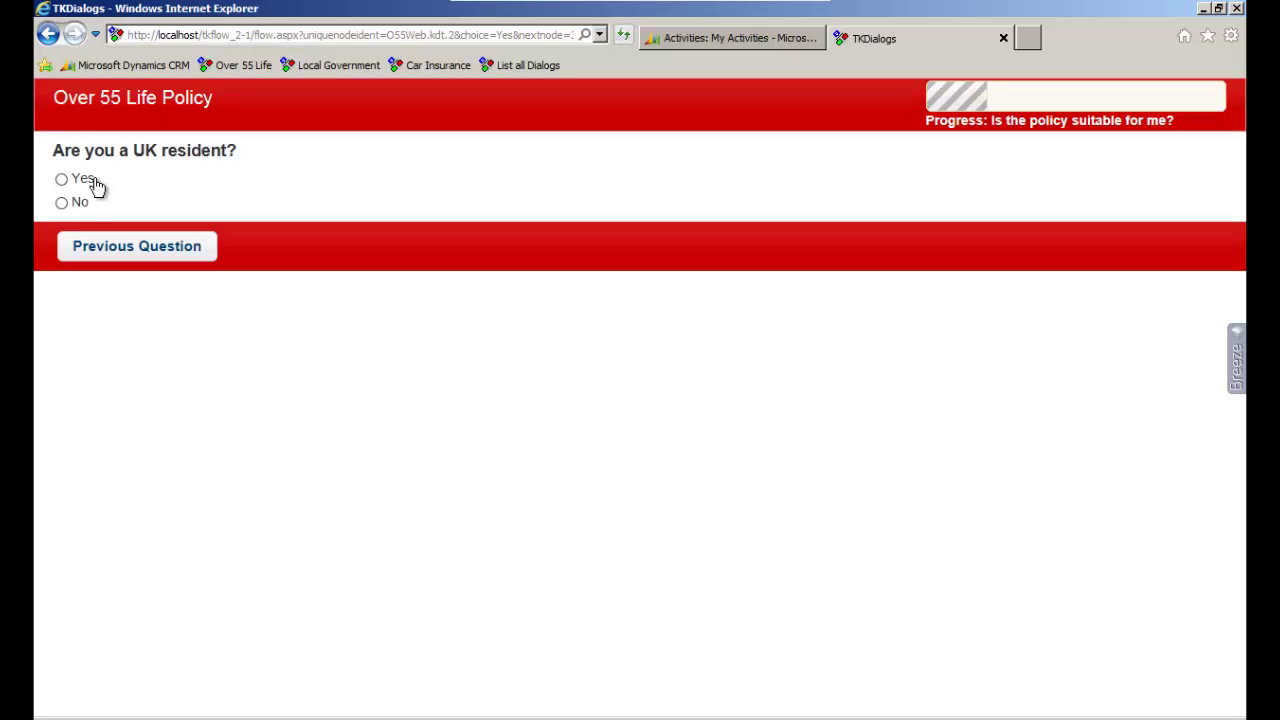
pyautogui.click(95, 185)
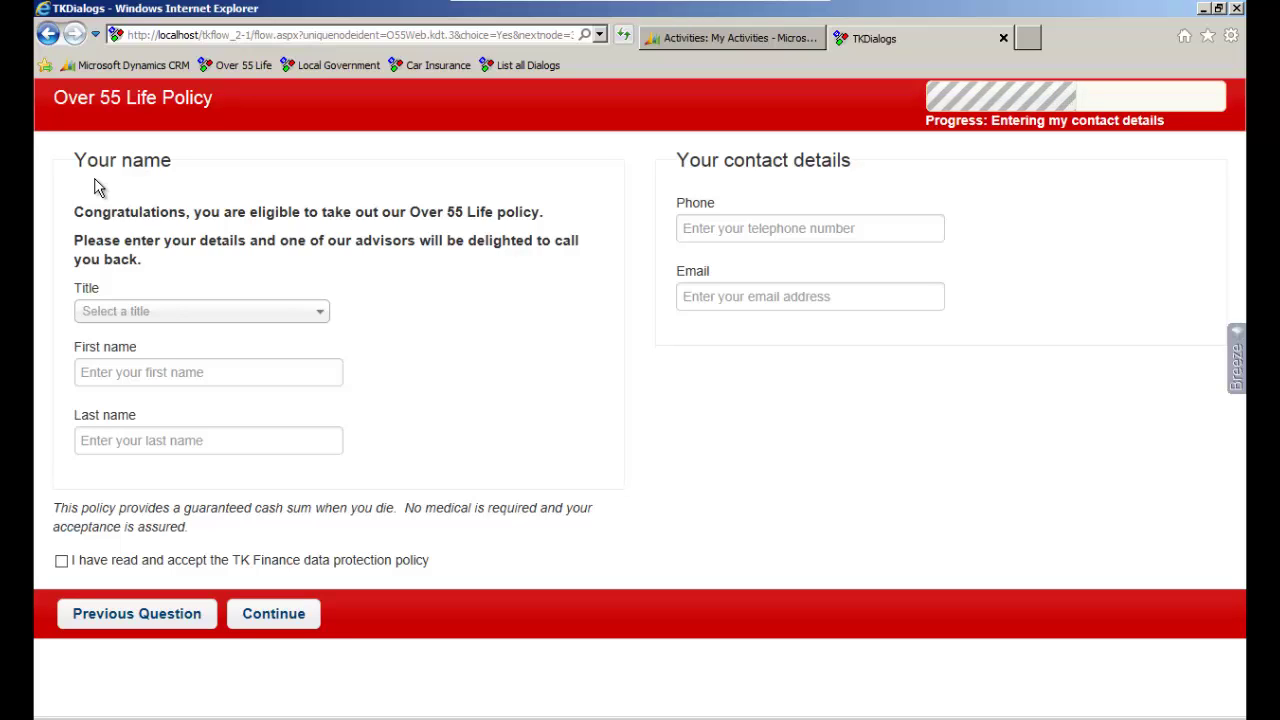
# Submit the empty form to see required-field validation, then choose Mr as the title
pyautogui.click(295, 613)
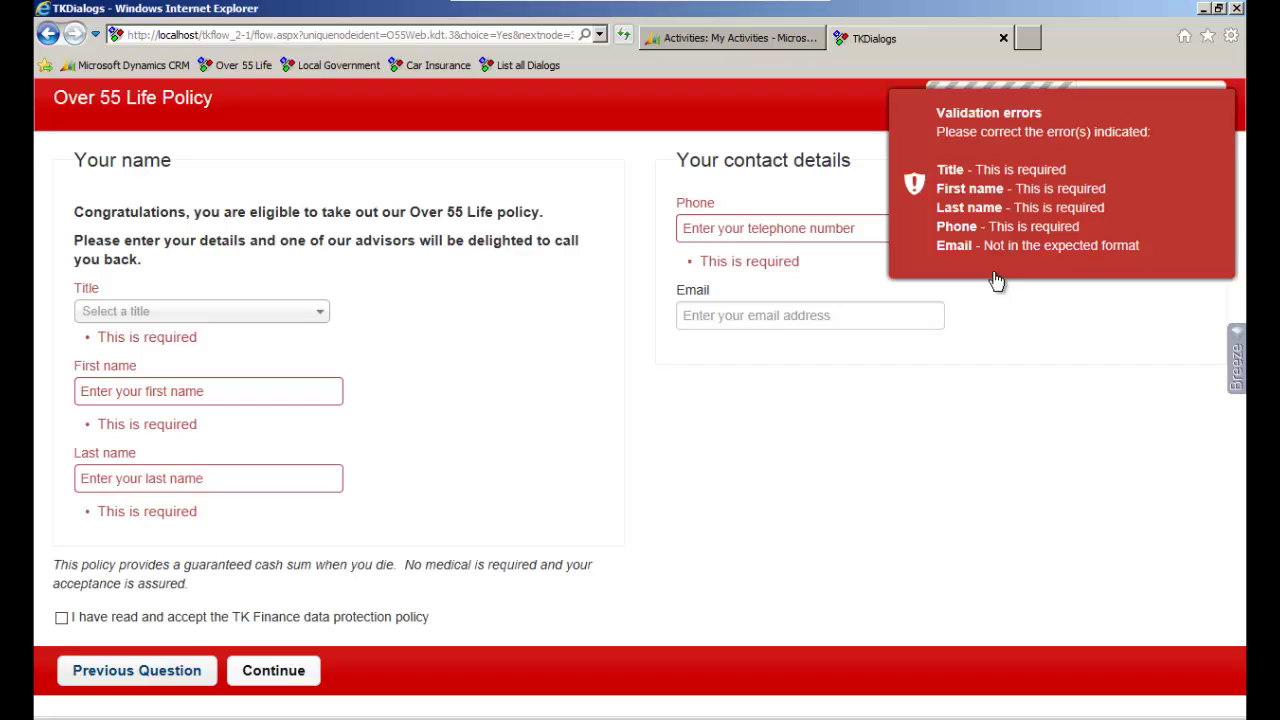
pyautogui.click(318, 316)
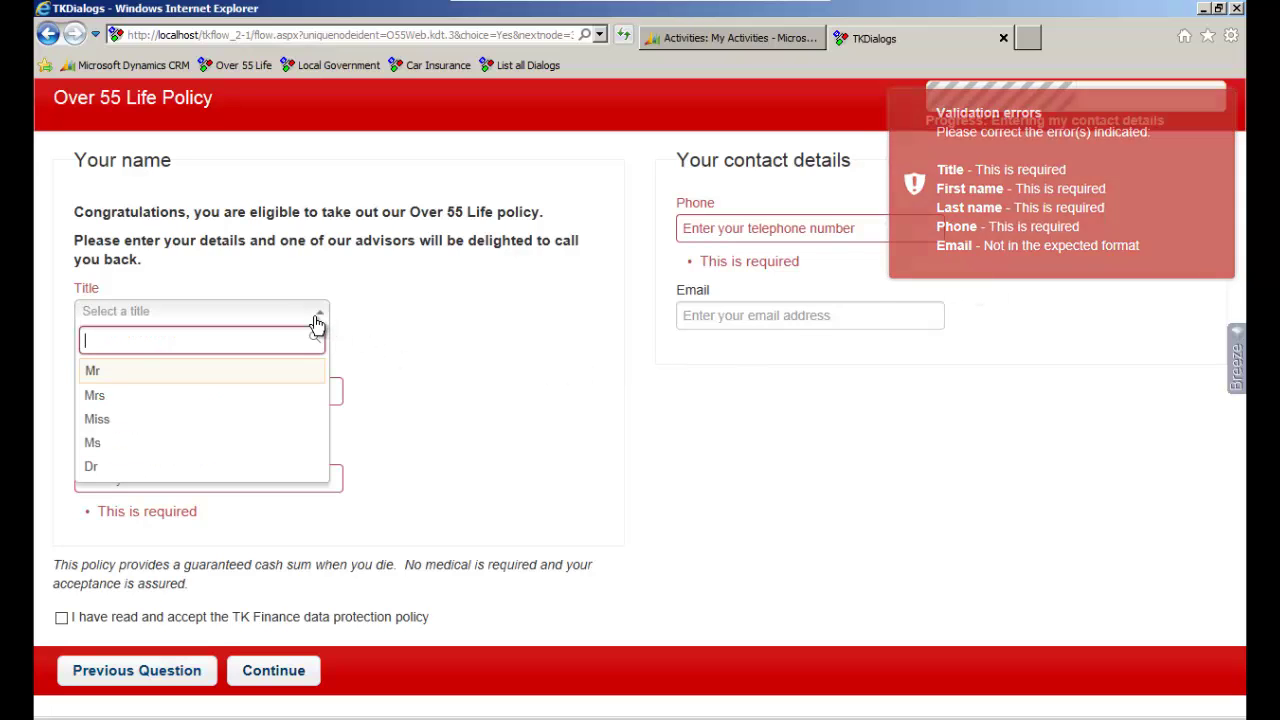
pyautogui.click(308, 371)
# Enter the customer's first name and last name
pyautogui.click(306, 371)
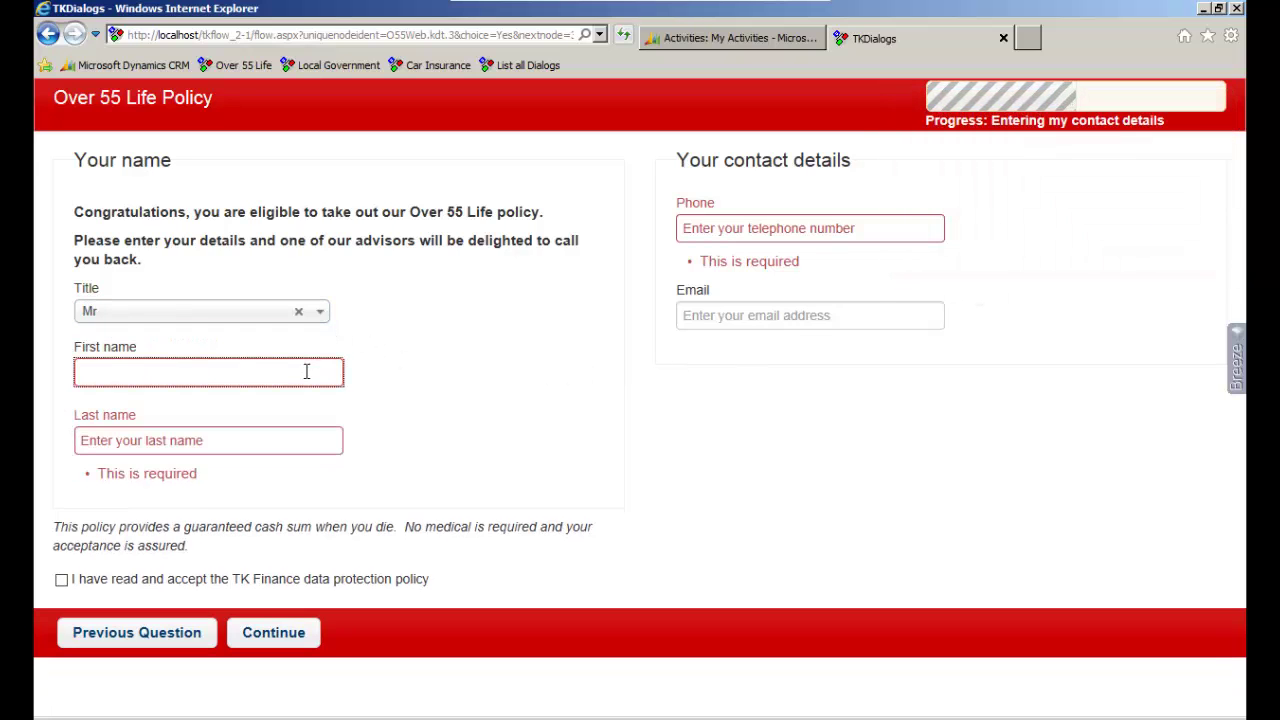
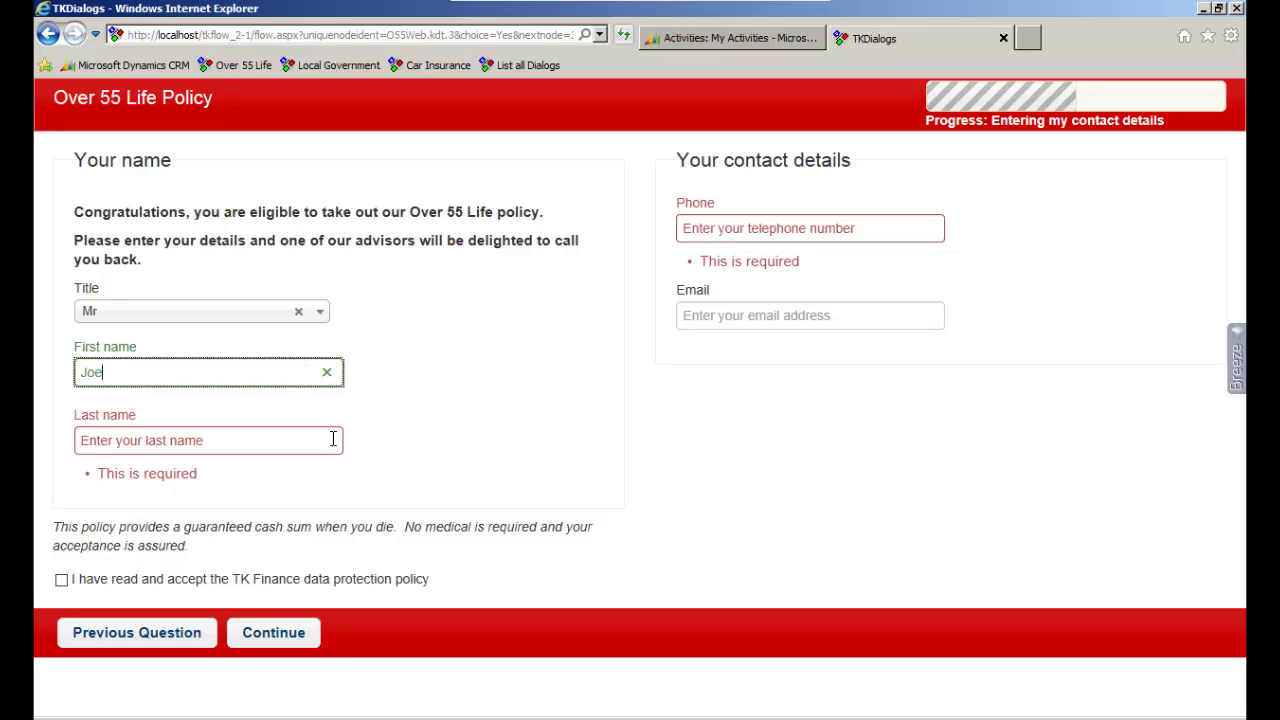
pyautogui.click(333, 440)
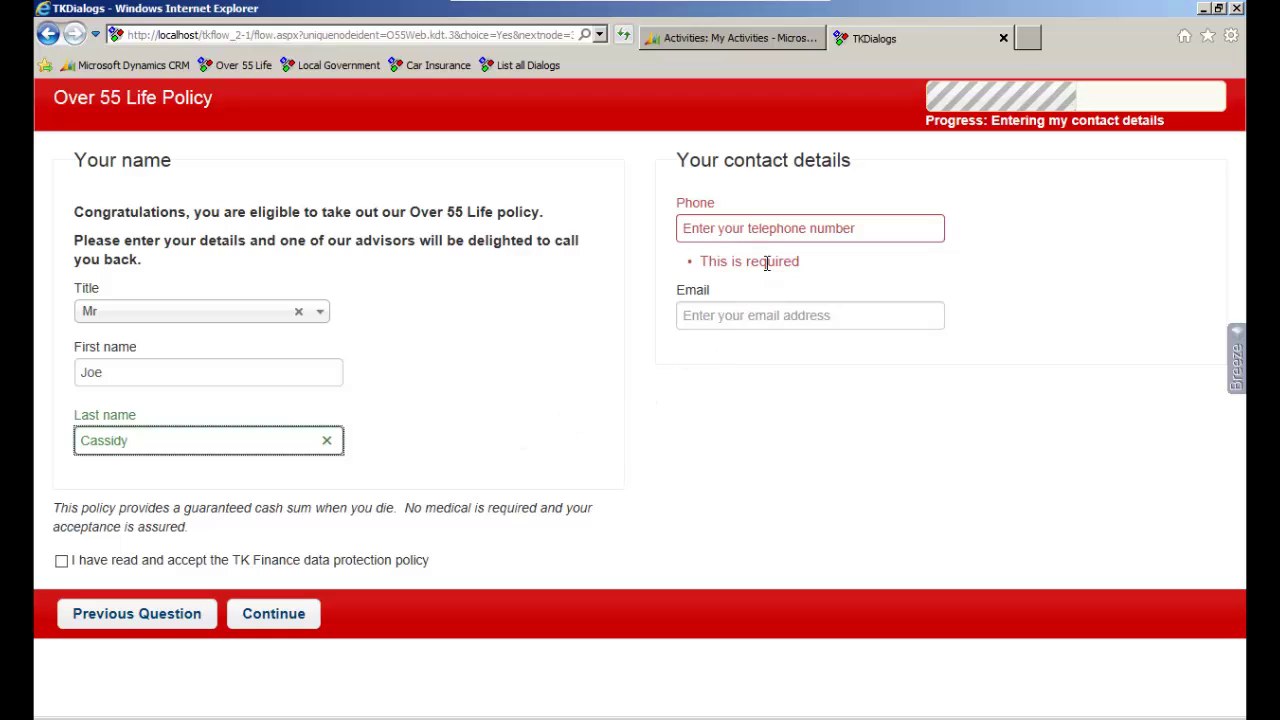
# Enter the customer's phone number and e-mail address, and tick the TK Finance data protection box
pyautogui.click(772, 232)
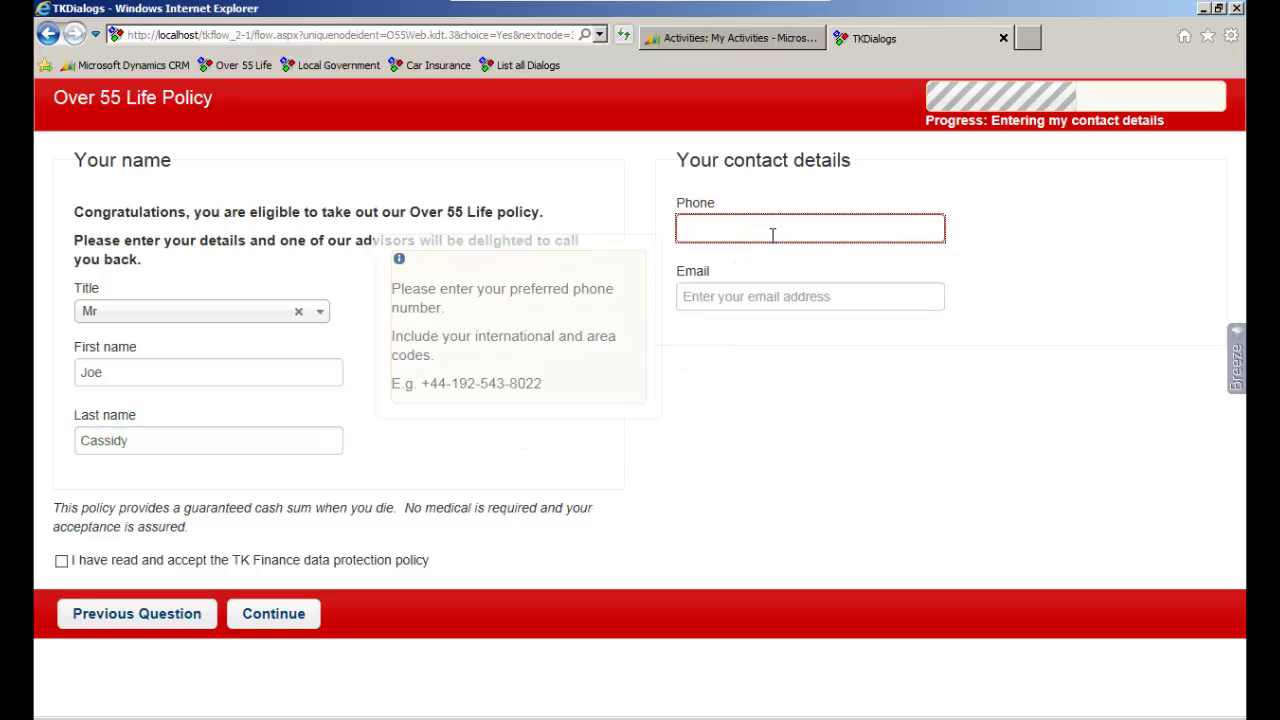
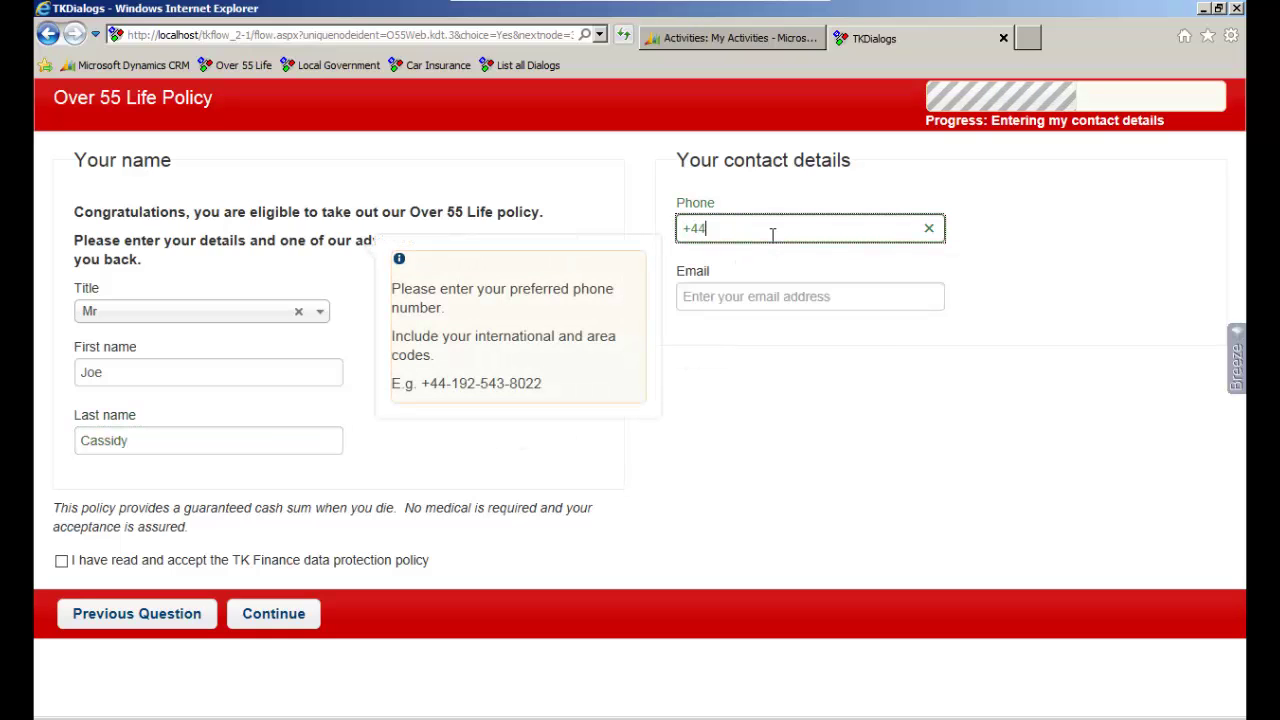
pyautogui.click(725, 294)
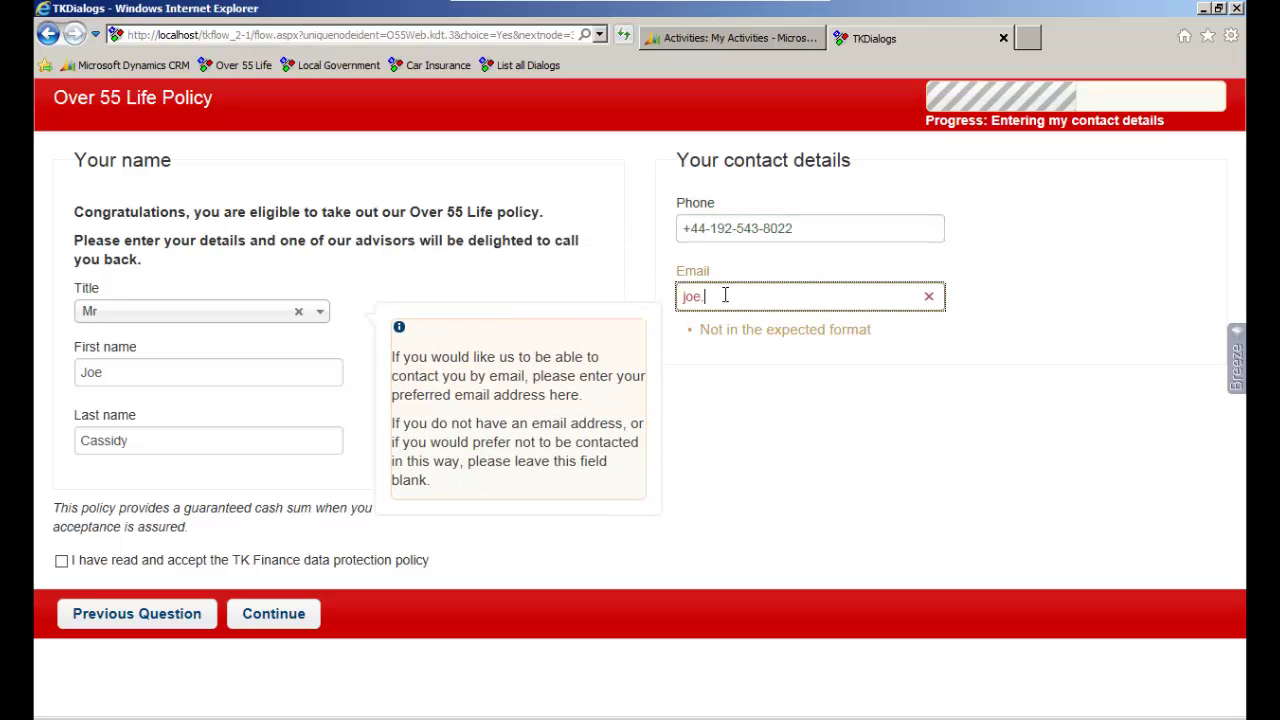
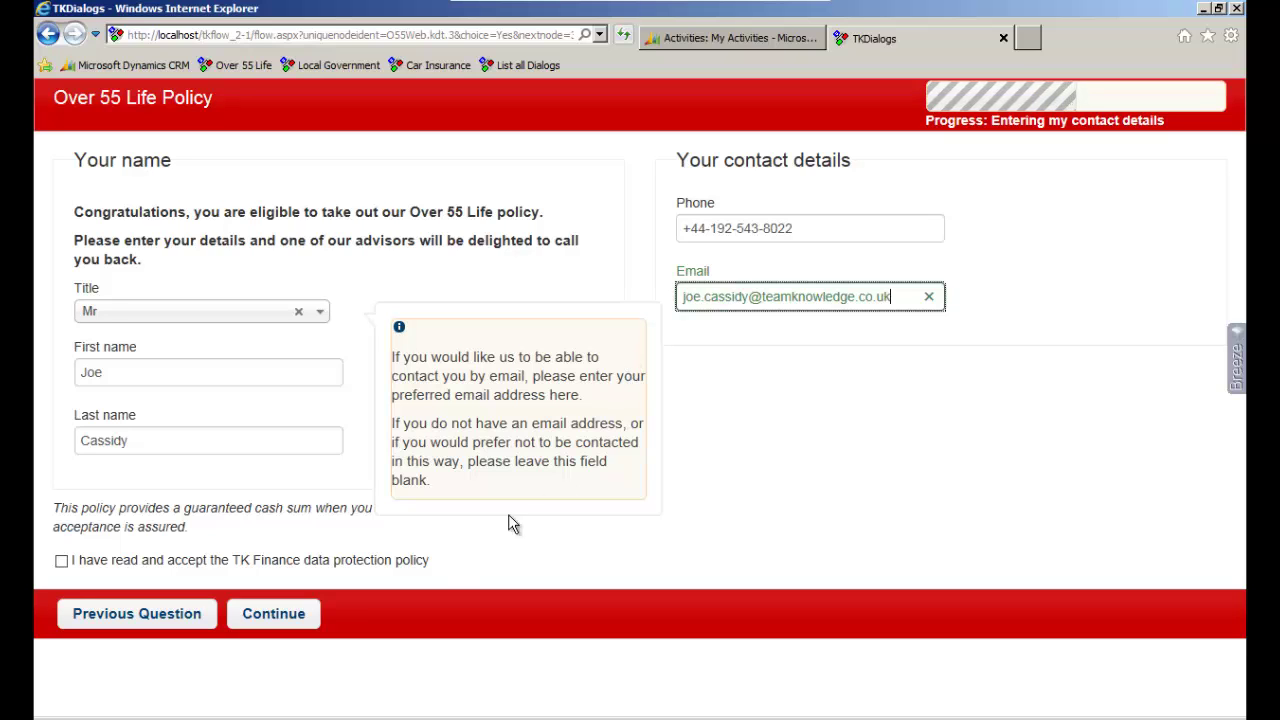
pyautogui.click(428, 566)
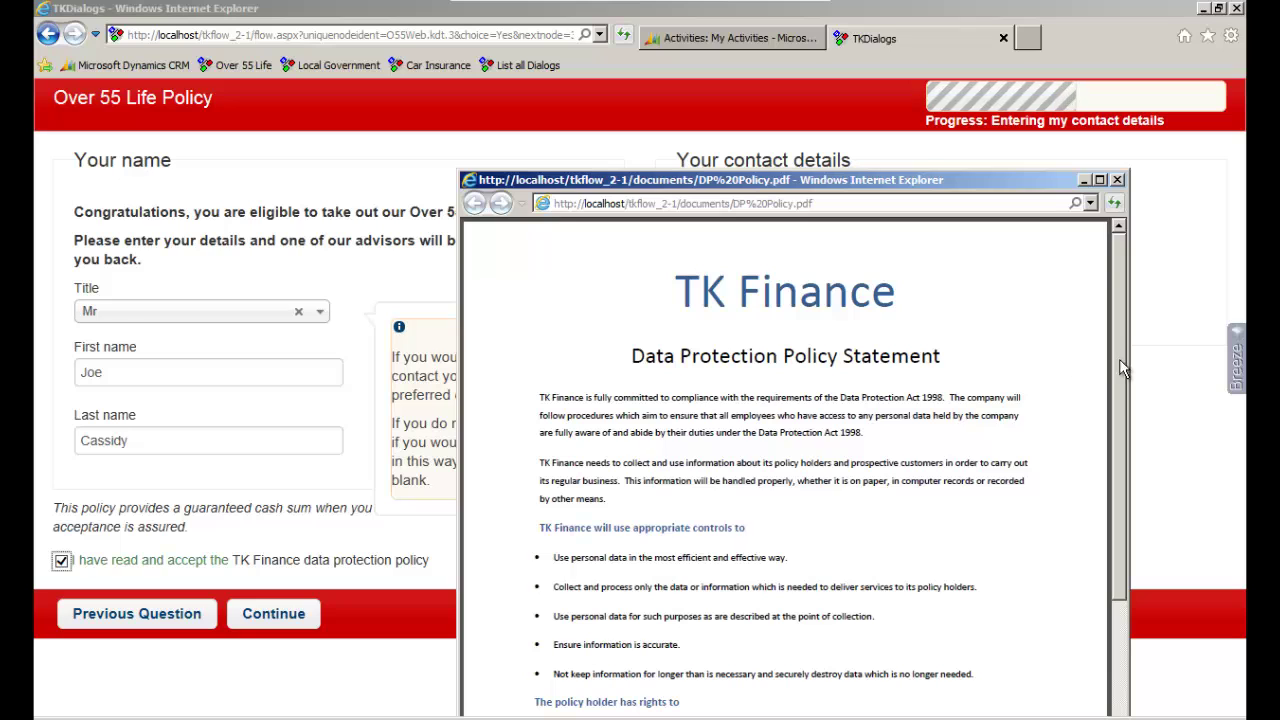
# Scroll through and close the data protection policy PDF, then submit the contact form
pyautogui.moveTo(1120, 328); pyautogui.dragTo(1120, 335)
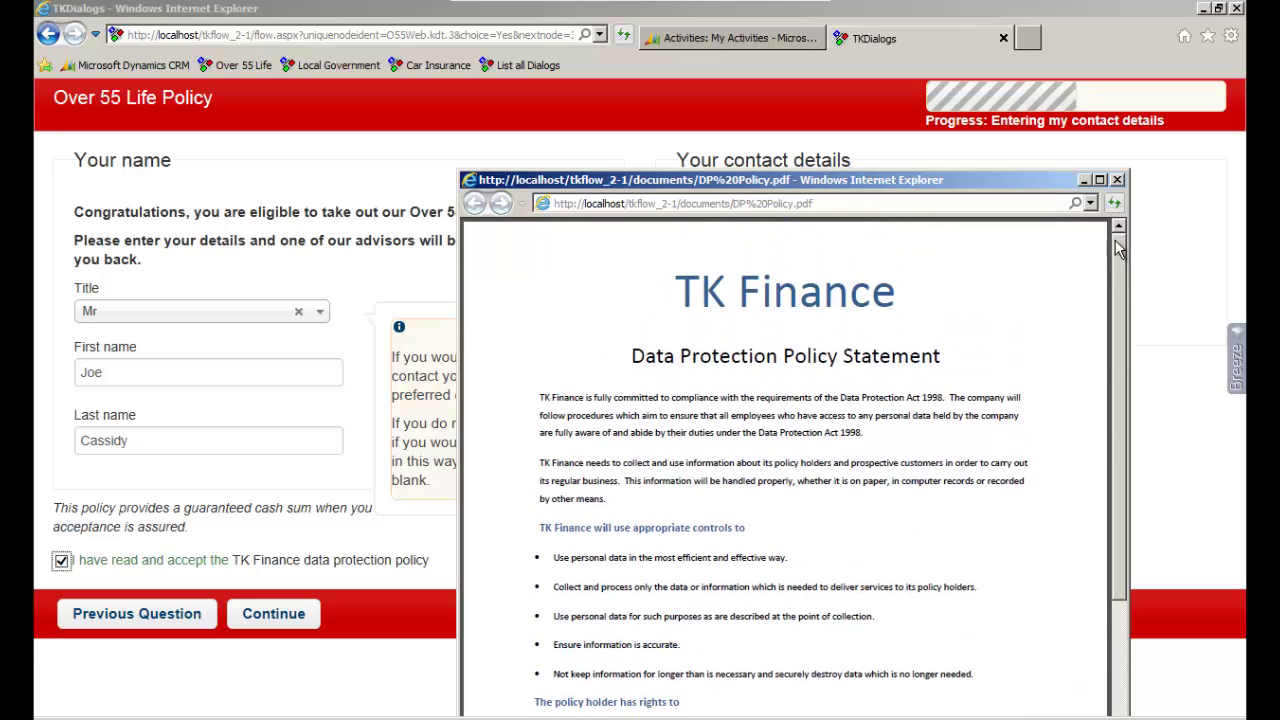
pyautogui.click(1117, 179)
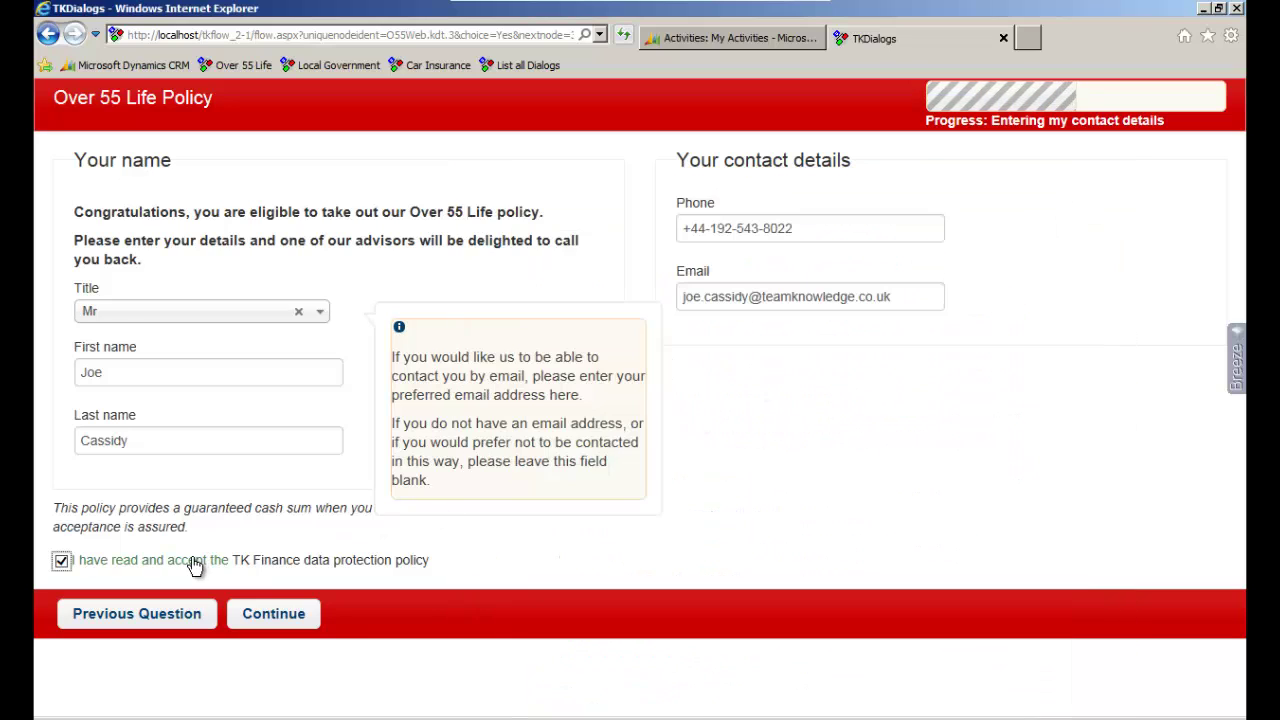
pyautogui.click(255, 613)
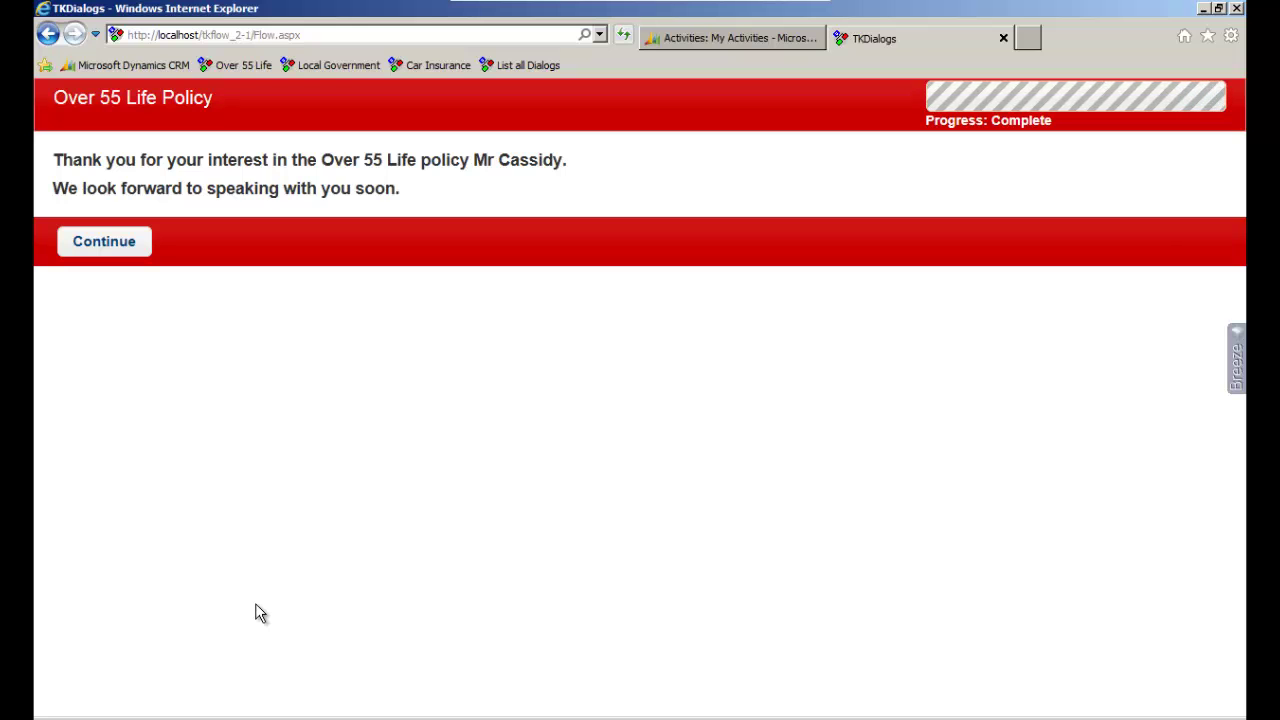
# Refresh CRM Activities, open and save-close the new lead, then open the Over 55 Life call task
pyautogui.click(740, 39)
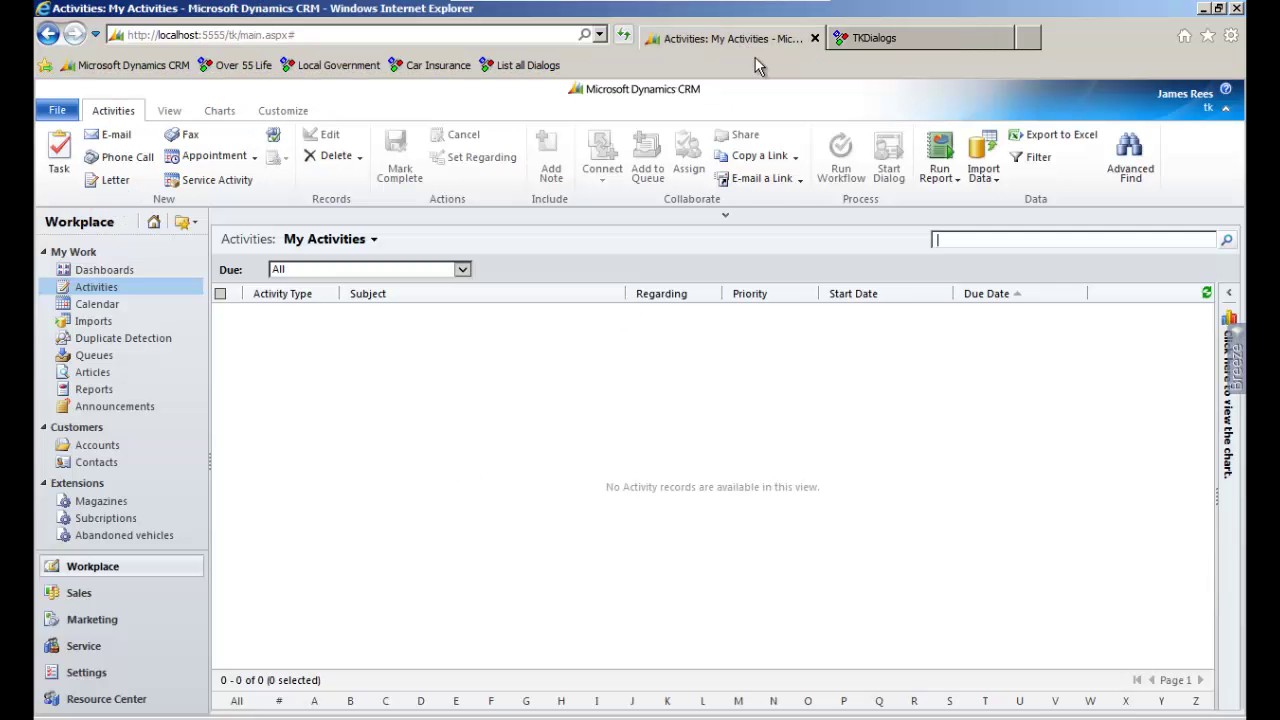
pyautogui.click(1206, 293)
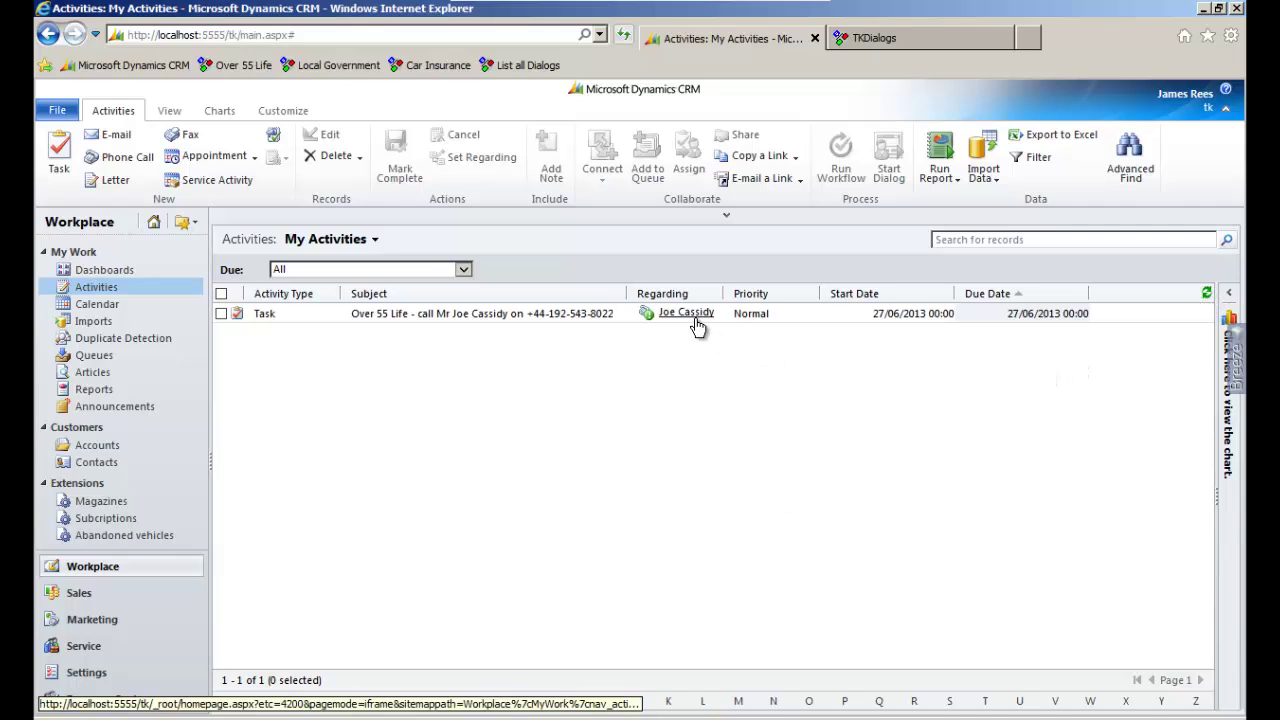
pyautogui.click(690, 315)
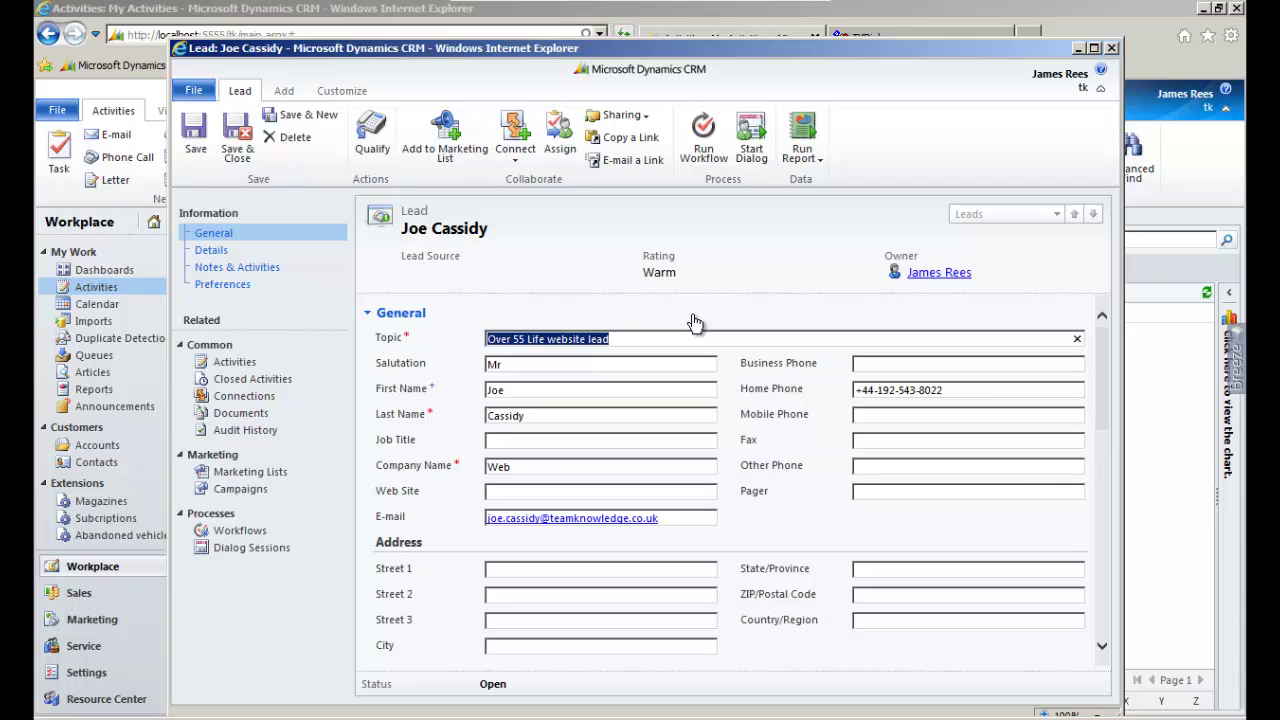
pyautogui.click(238, 150)
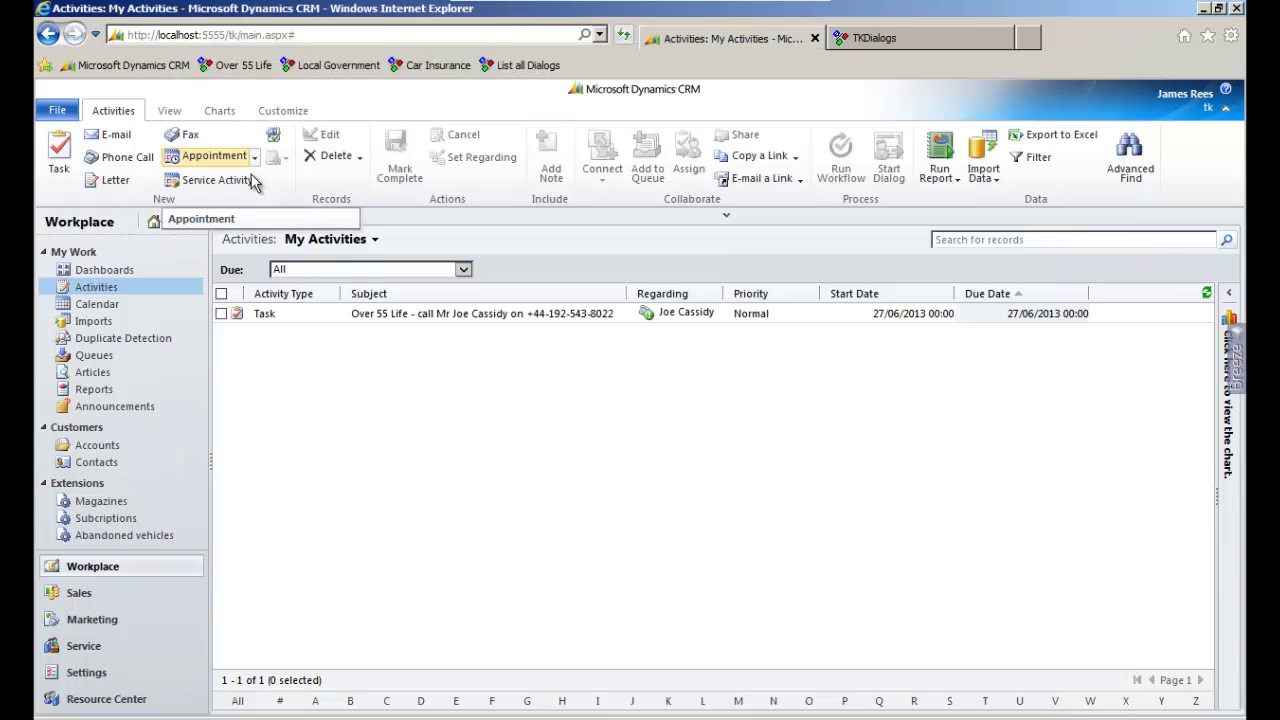
pyautogui.click(425, 315)
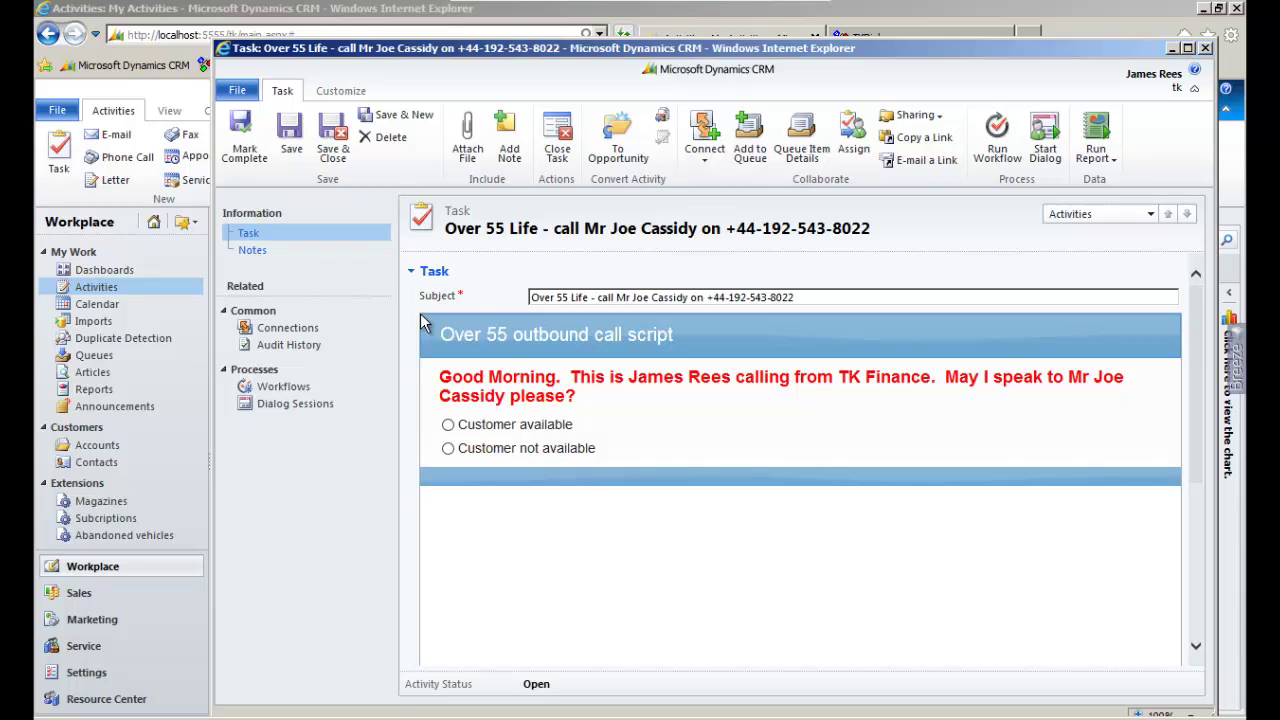
# Record the customer as available and set the date of birth to 17/01/1956
pyautogui.click(537, 427)
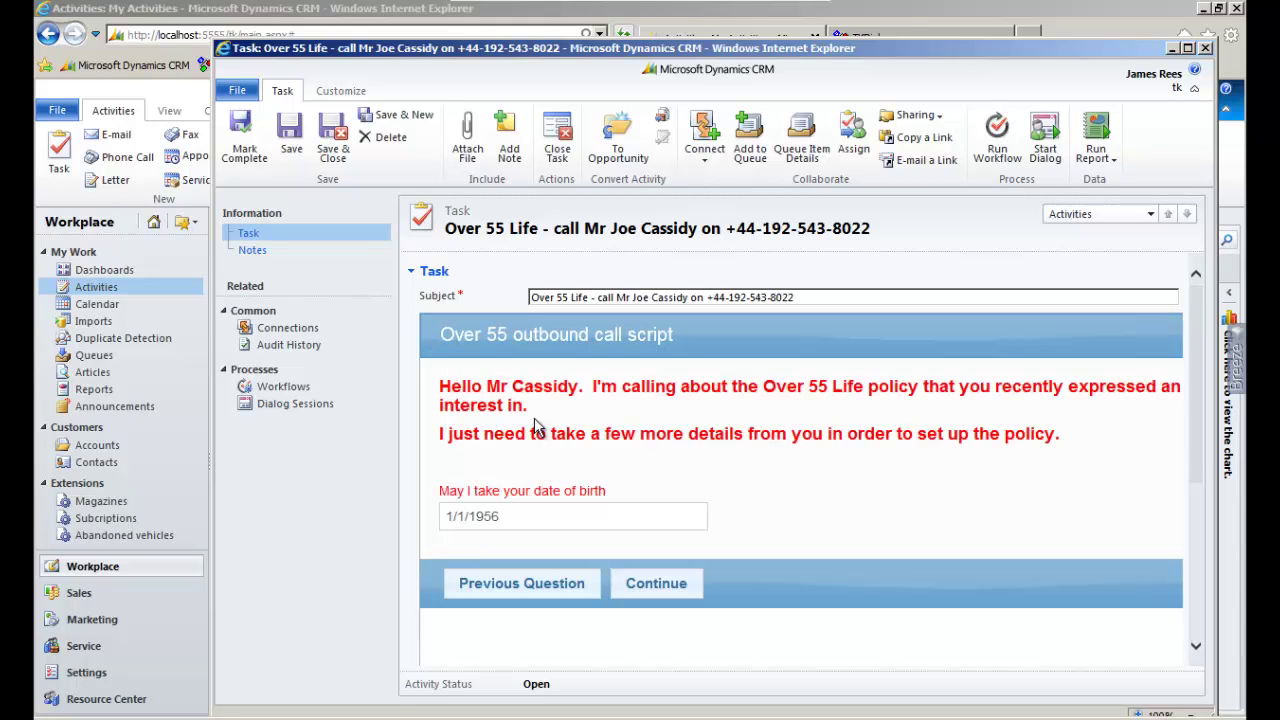
pyautogui.click(568, 509)
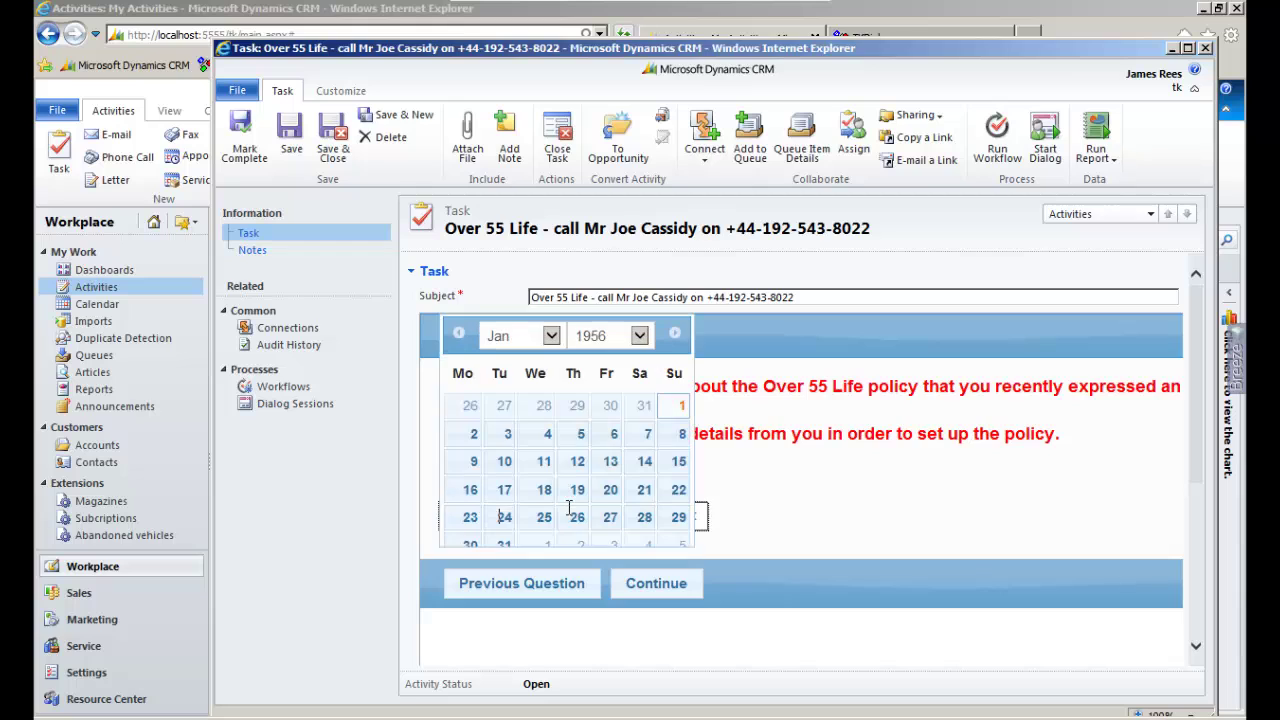
pyautogui.click(640, 337)
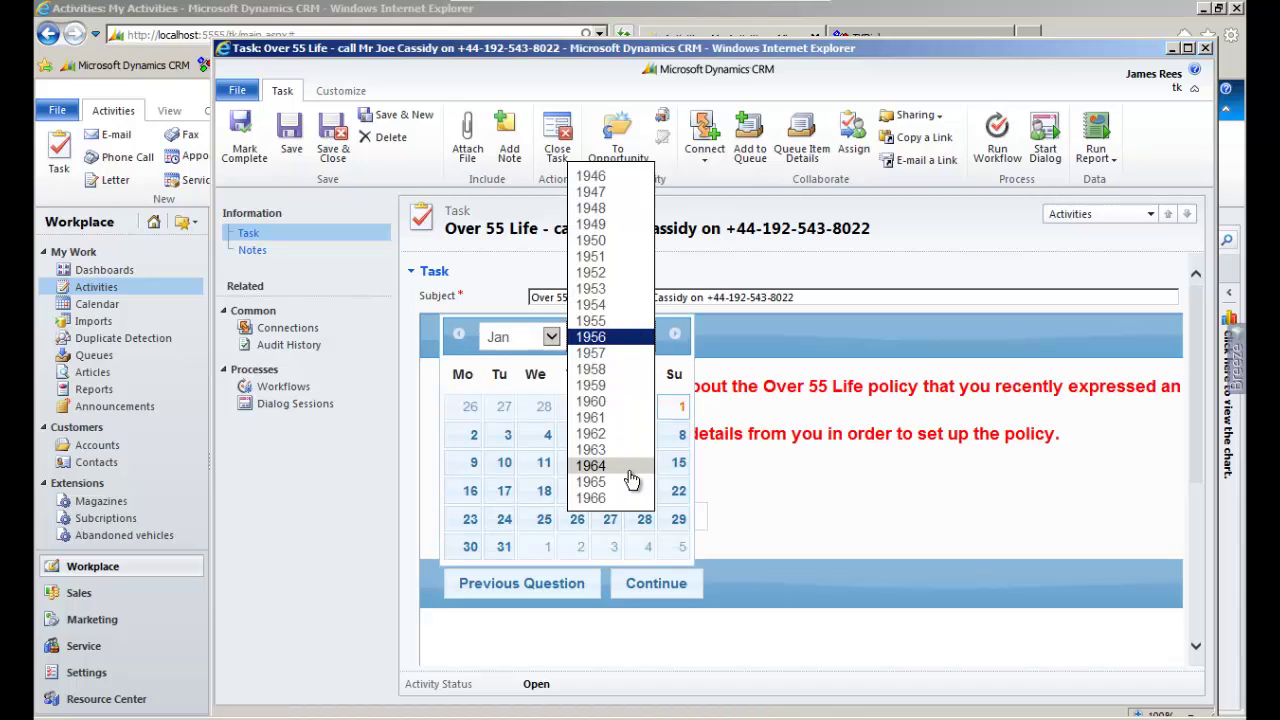
pyautogui.click(630, 498)
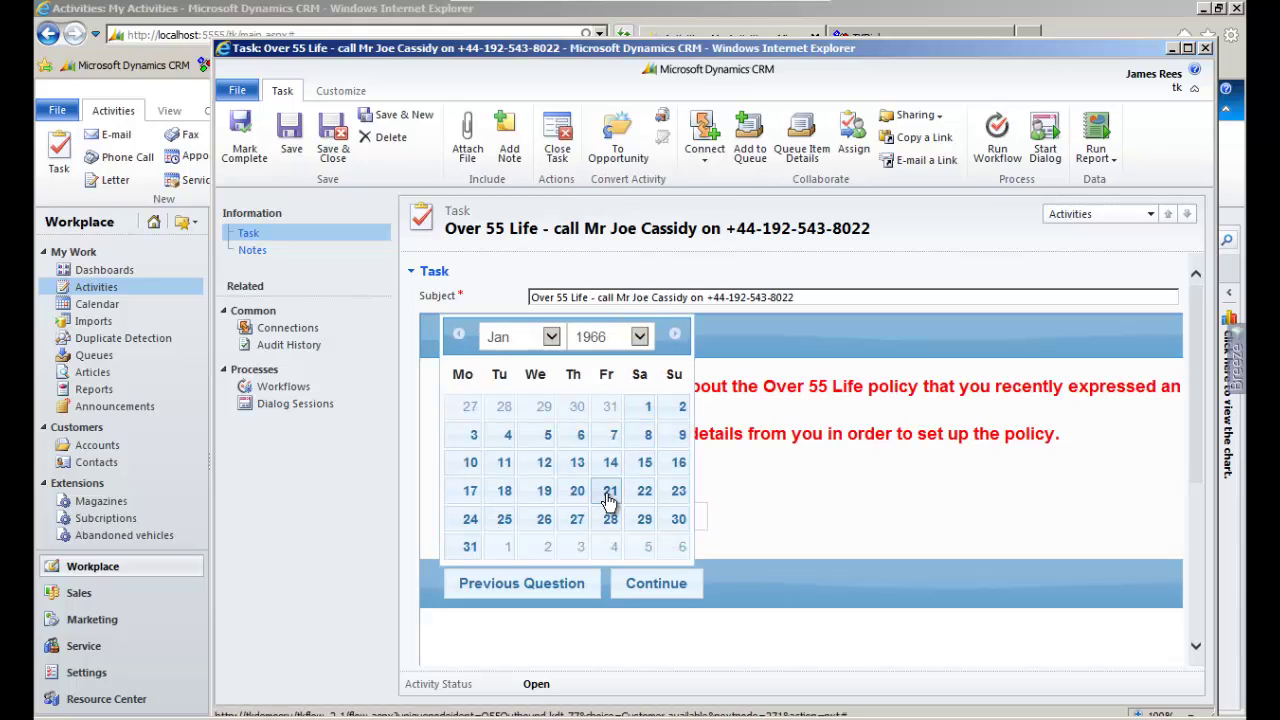
pyautogui.click(609, 497)
pyautogui.click(652, 583)
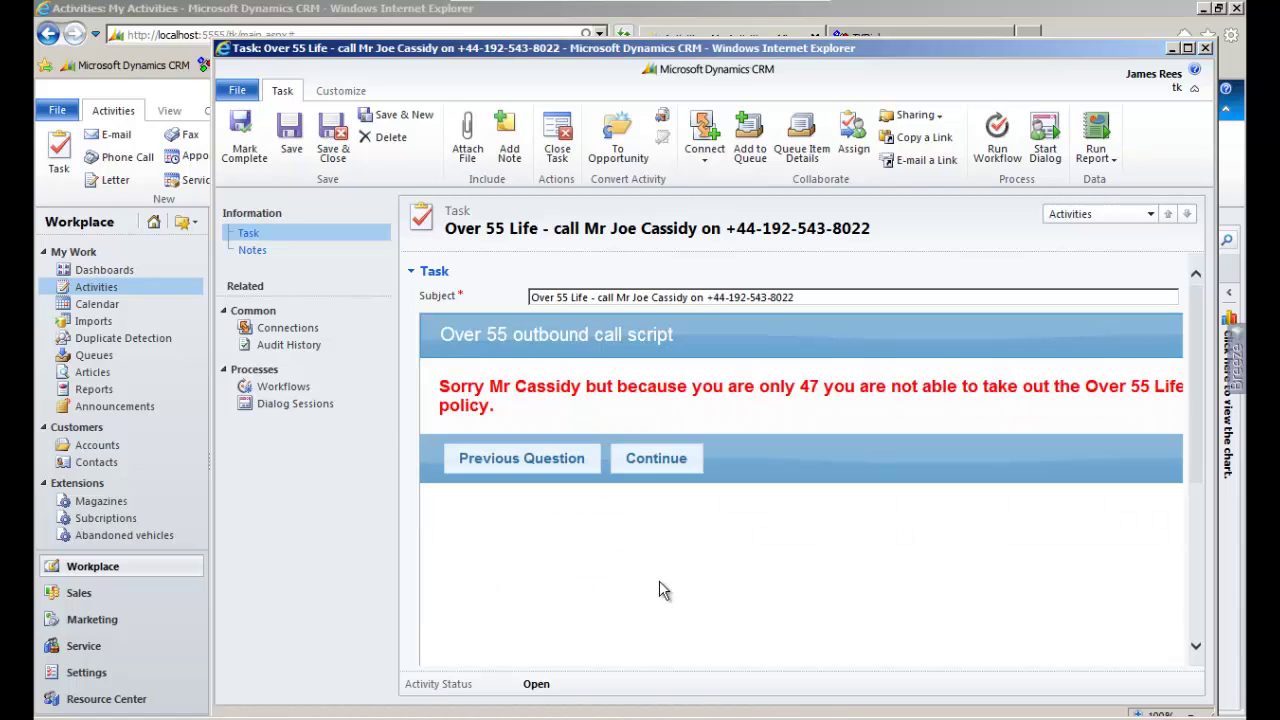
pyautogui.click(503, 462)
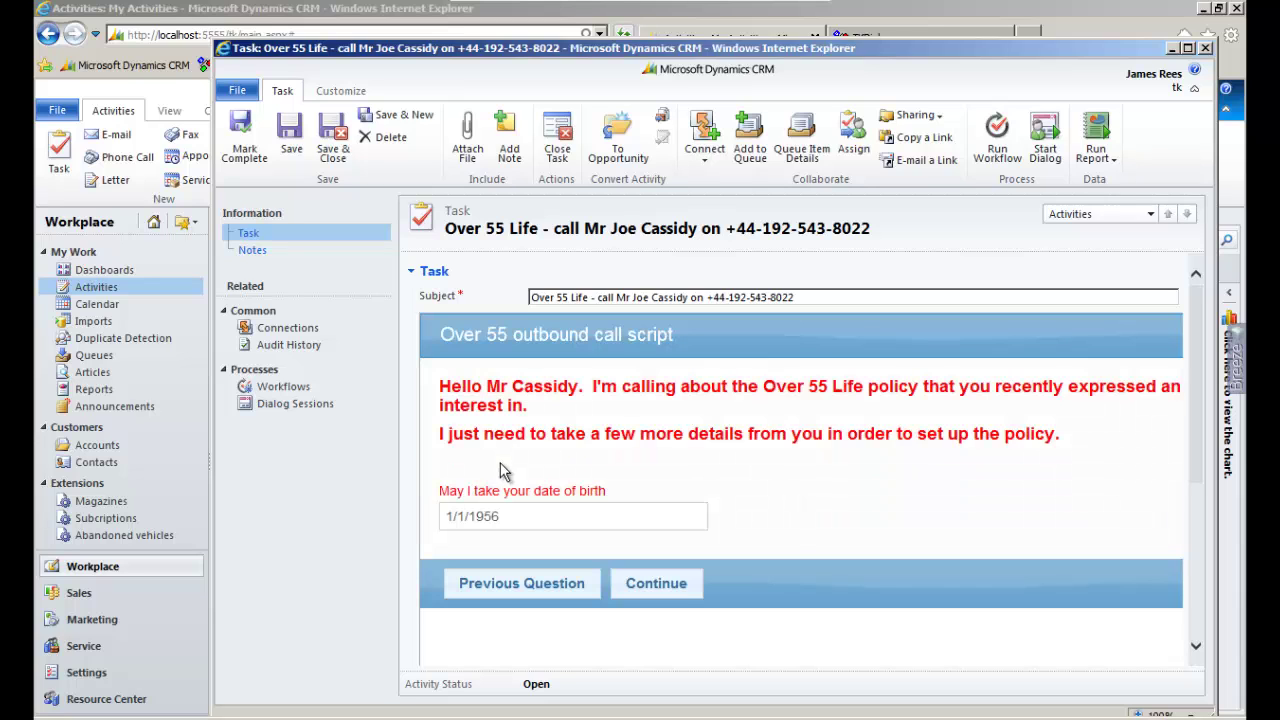
pyautogui.click(515, 515)
pyautogui.click(512, 491)
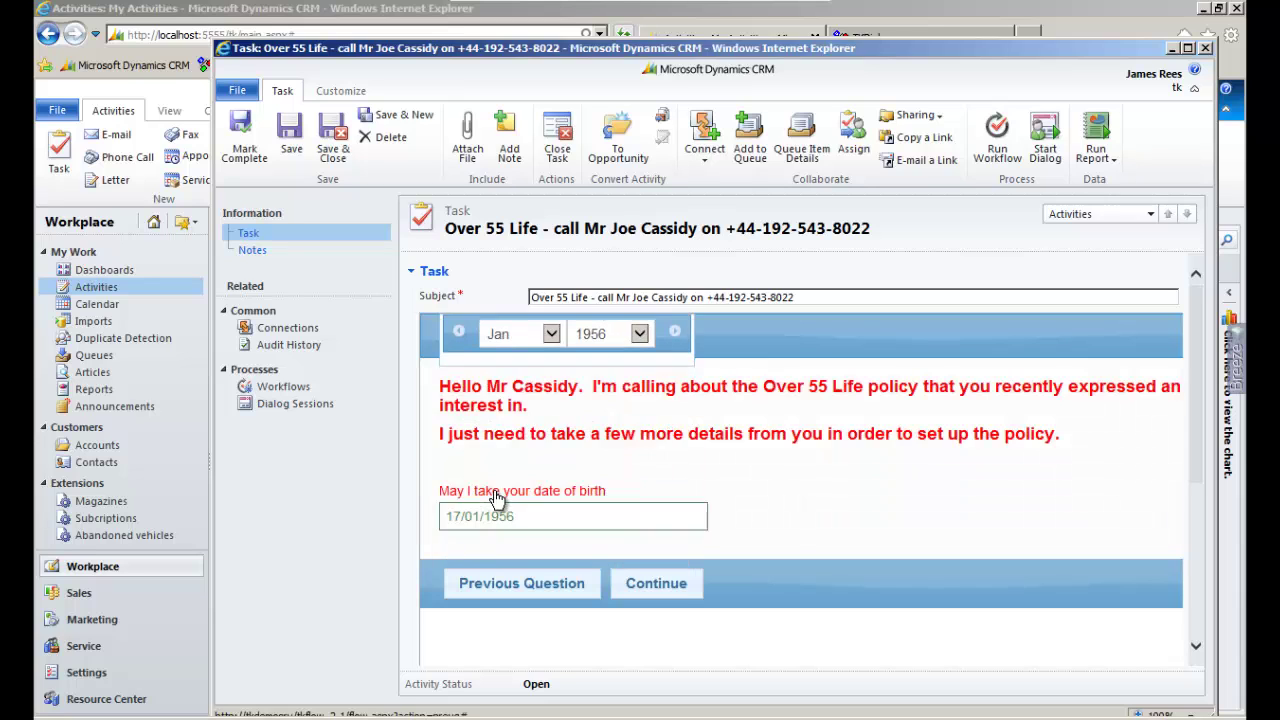
pyautogui.click(646, 575)
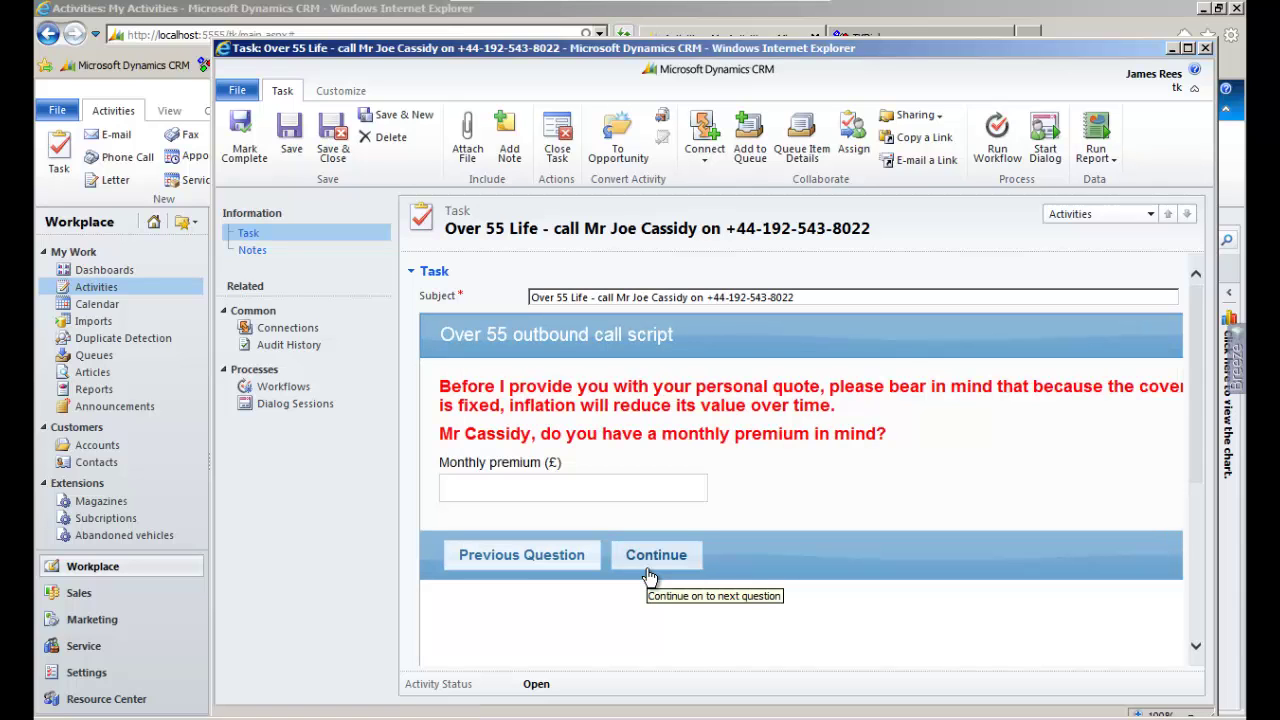
# Enter a £50 monthly premium and get the quote
pyautogui.click(600, 486)
pyautogui.write('5')
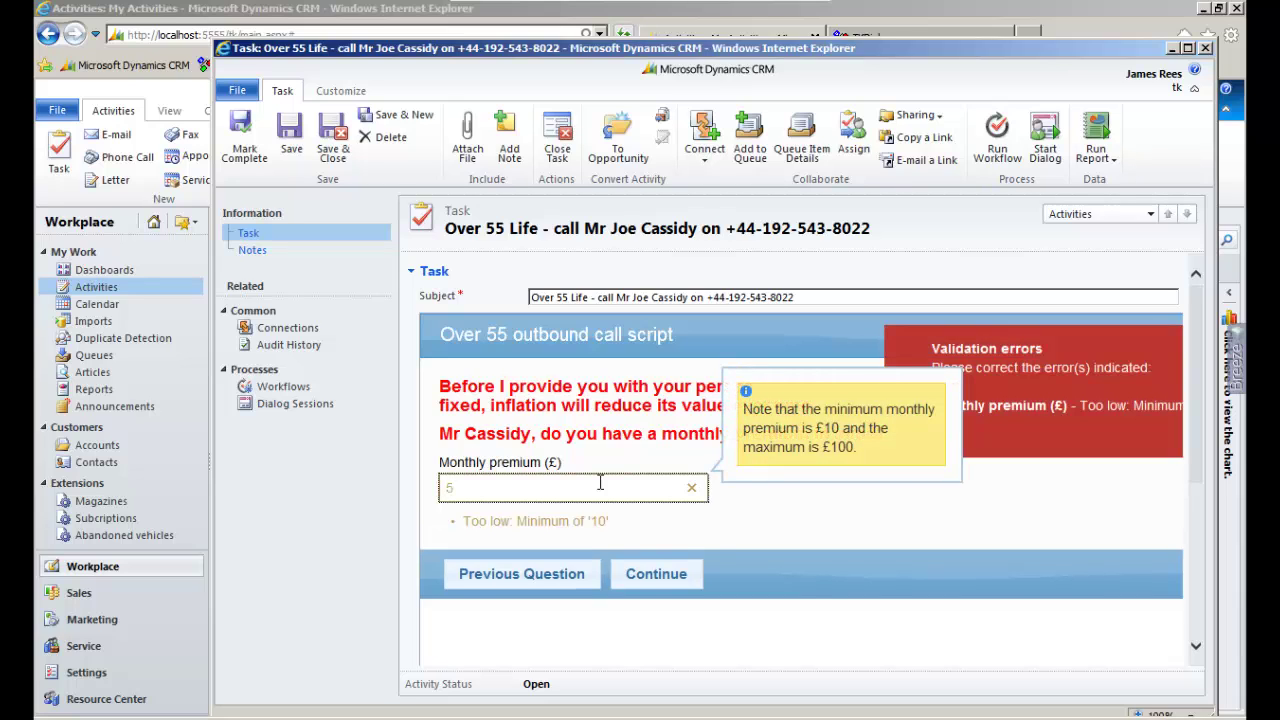
pyautogui.write('0')
pyautogui.click(644, 555)
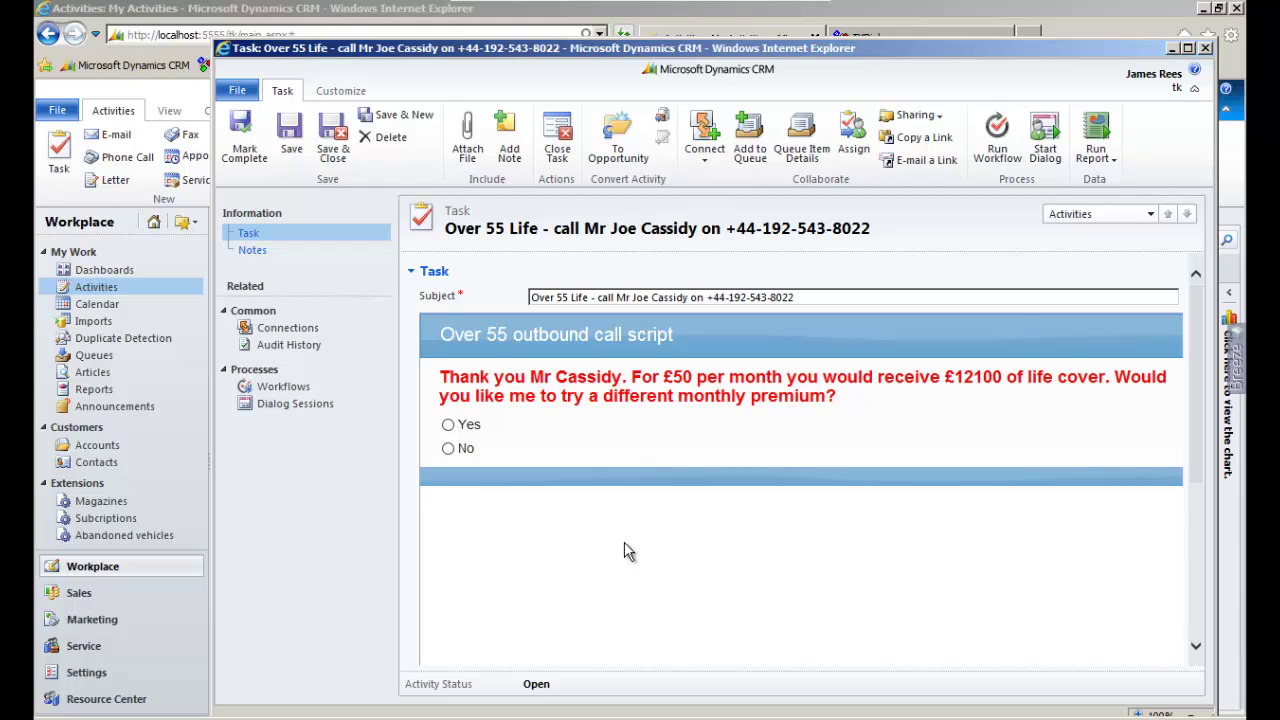
# Change the monthly premium to £60, decline further changes, and accept the £3 increase
pyautogui.click(449, 426)
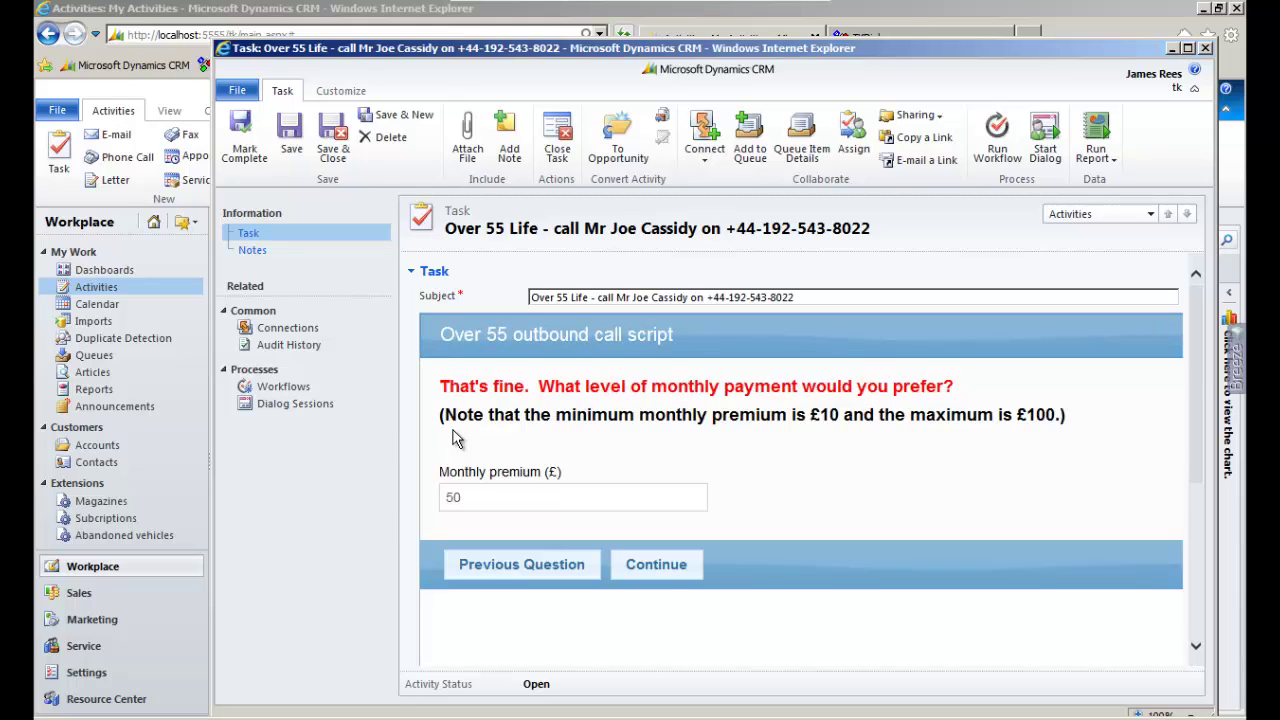
pyautogui.doubleClick(462, 506)
pyautogui.write('60')
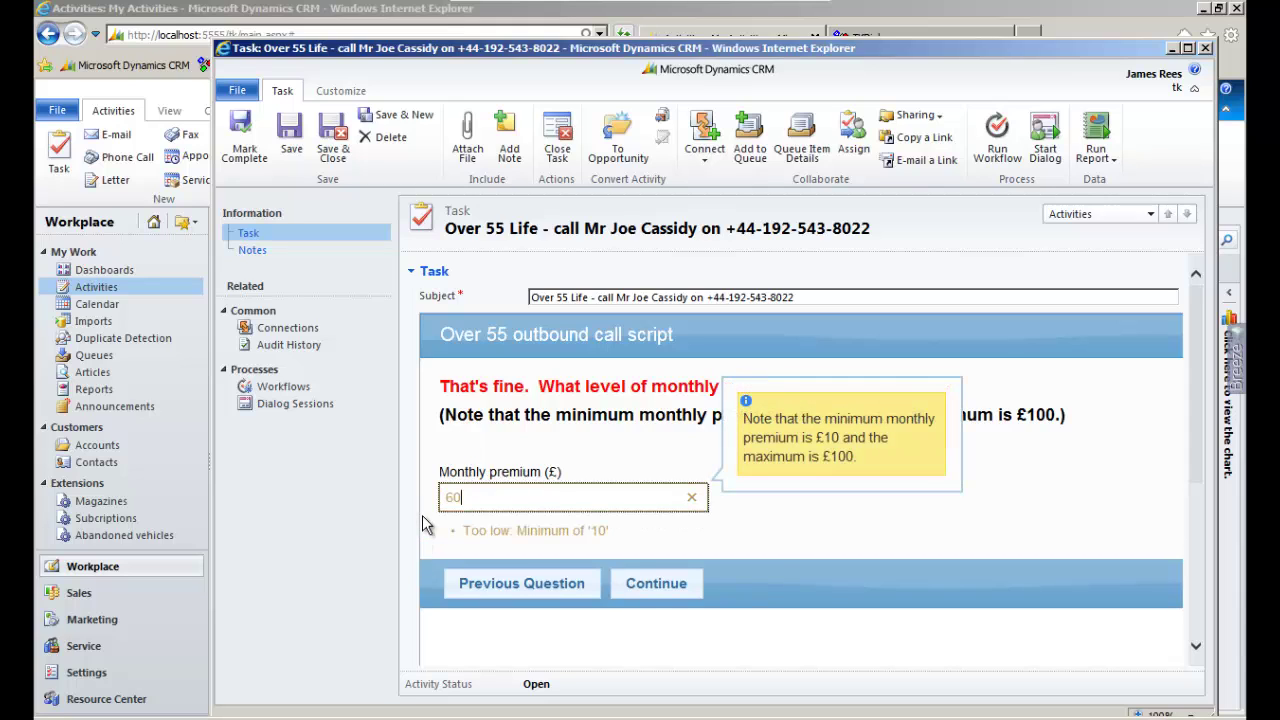
pyautogui.click(657, 566)
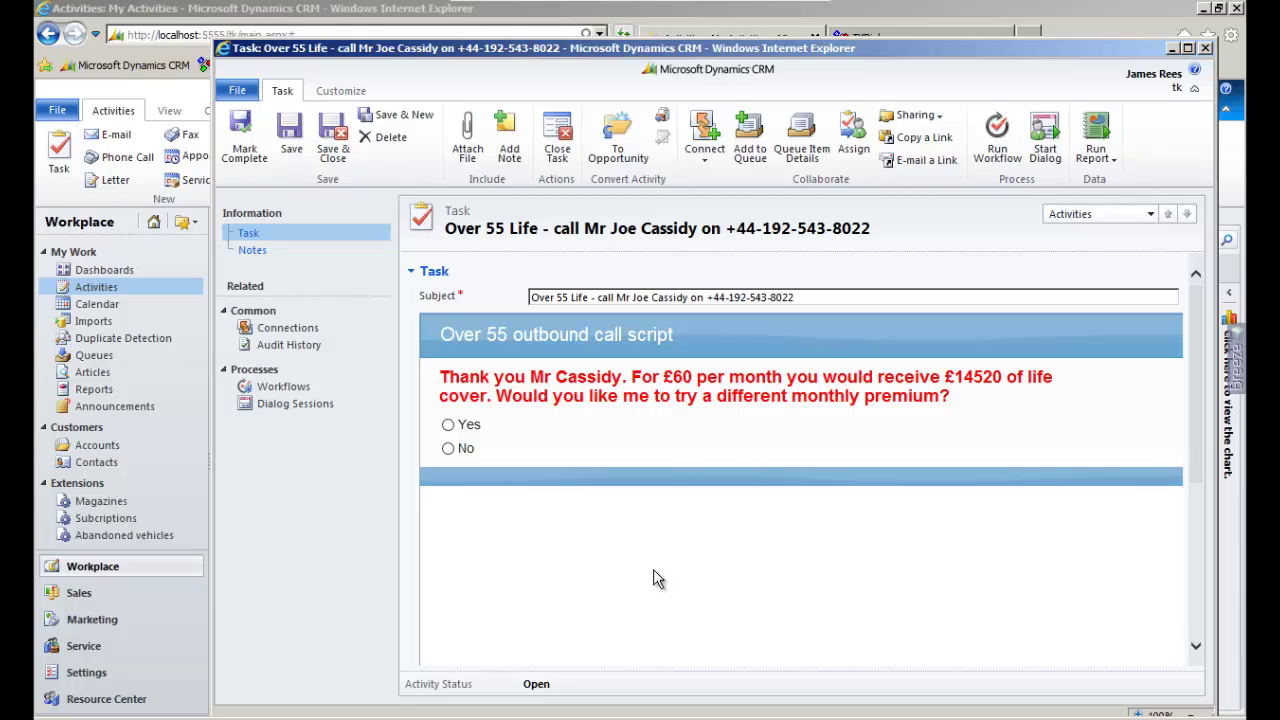
pyautogui.click(448, 450)
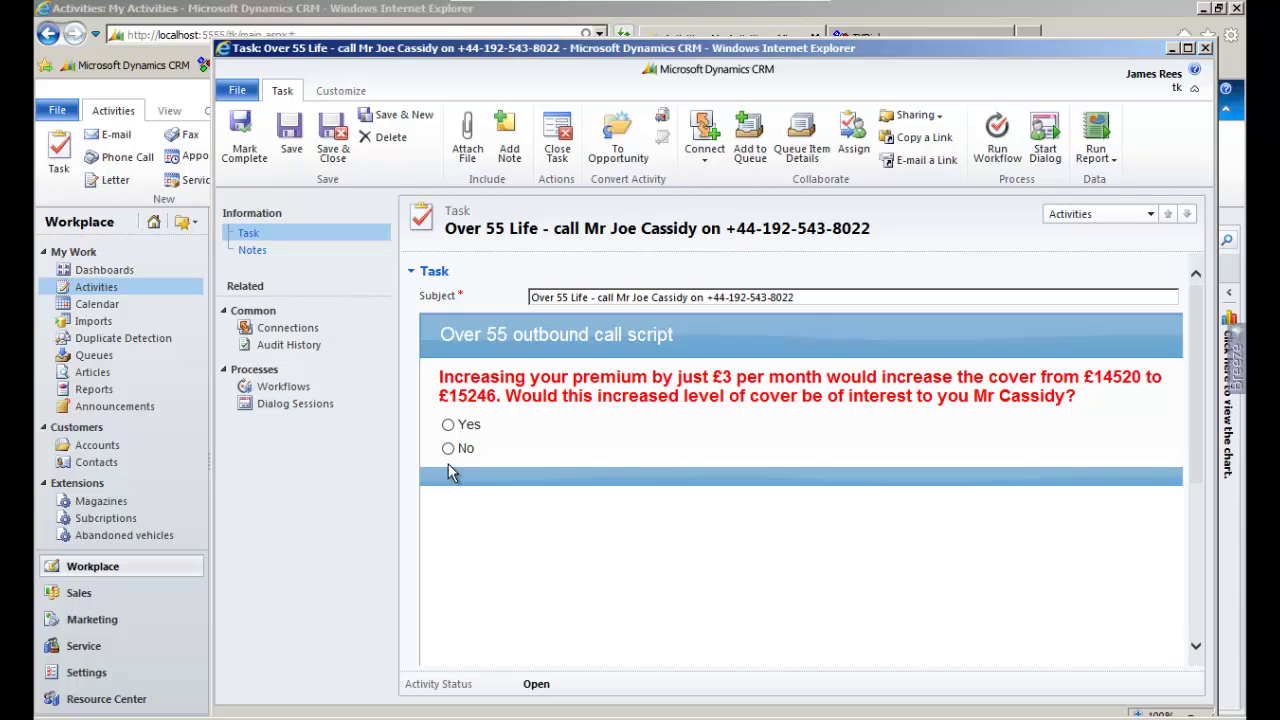
pyautogui.click(456, 424)
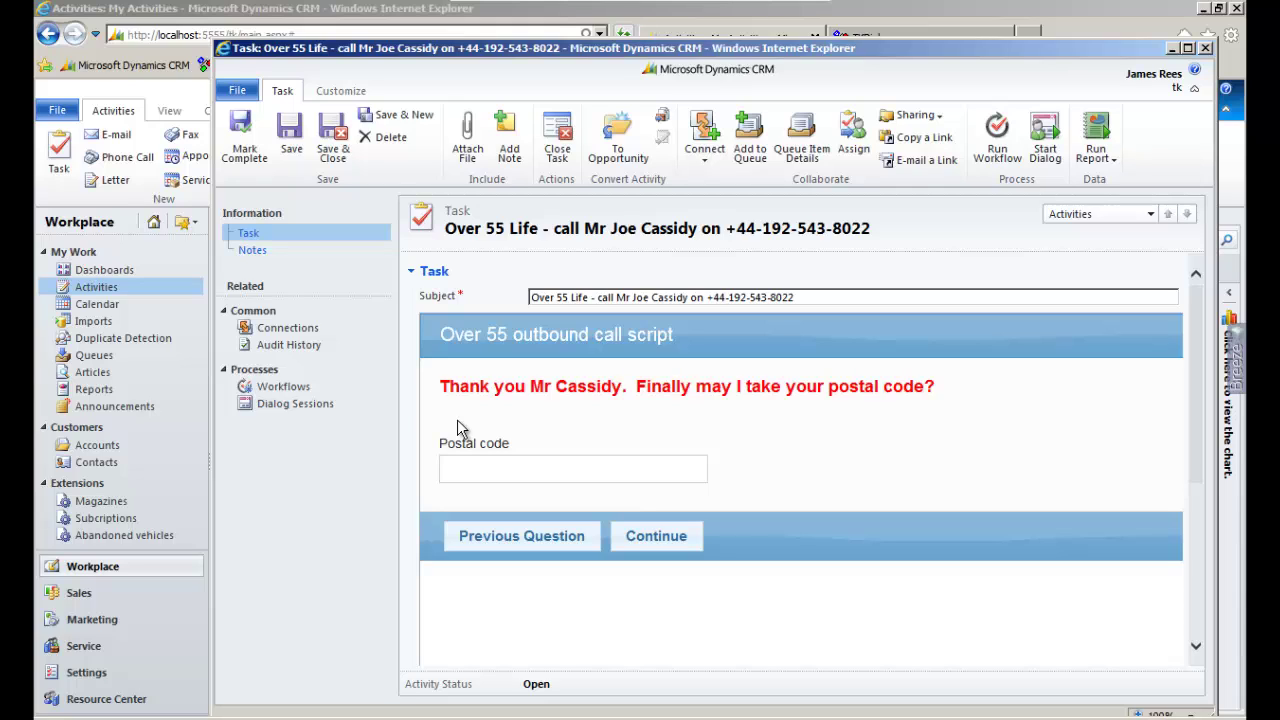
# Enter the customer's postcode, pick their house from the property list, and continue through the quotation
pyautogui.click(479, 464)
pyautogui.write('WA')
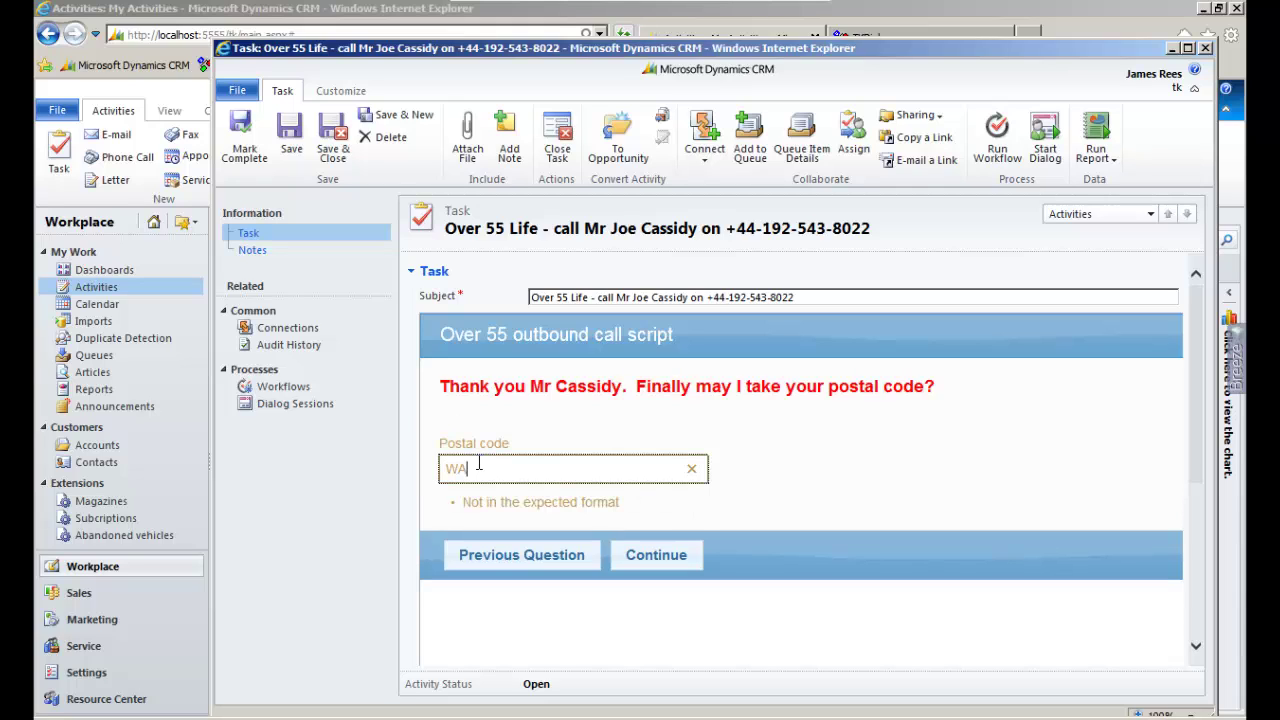
pyautogui.write('4 5HL')
pyautogui.click(637, 536)
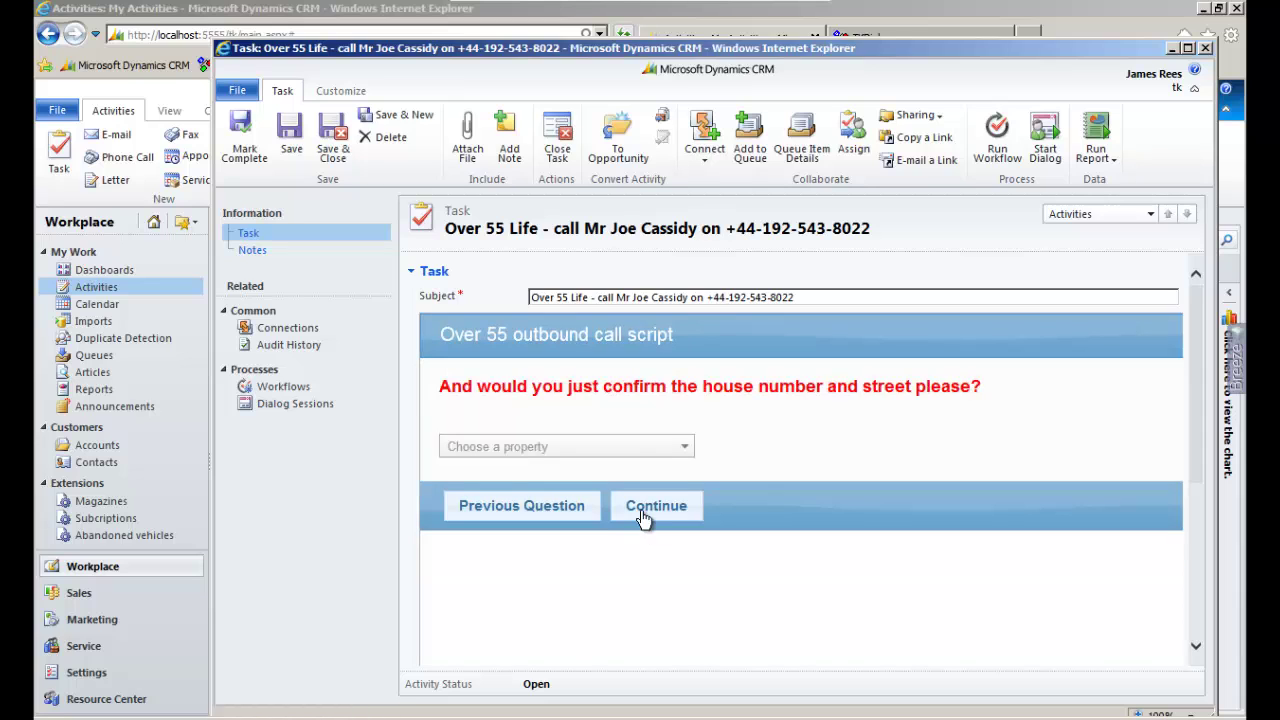
pyautogui.click(665, 450)
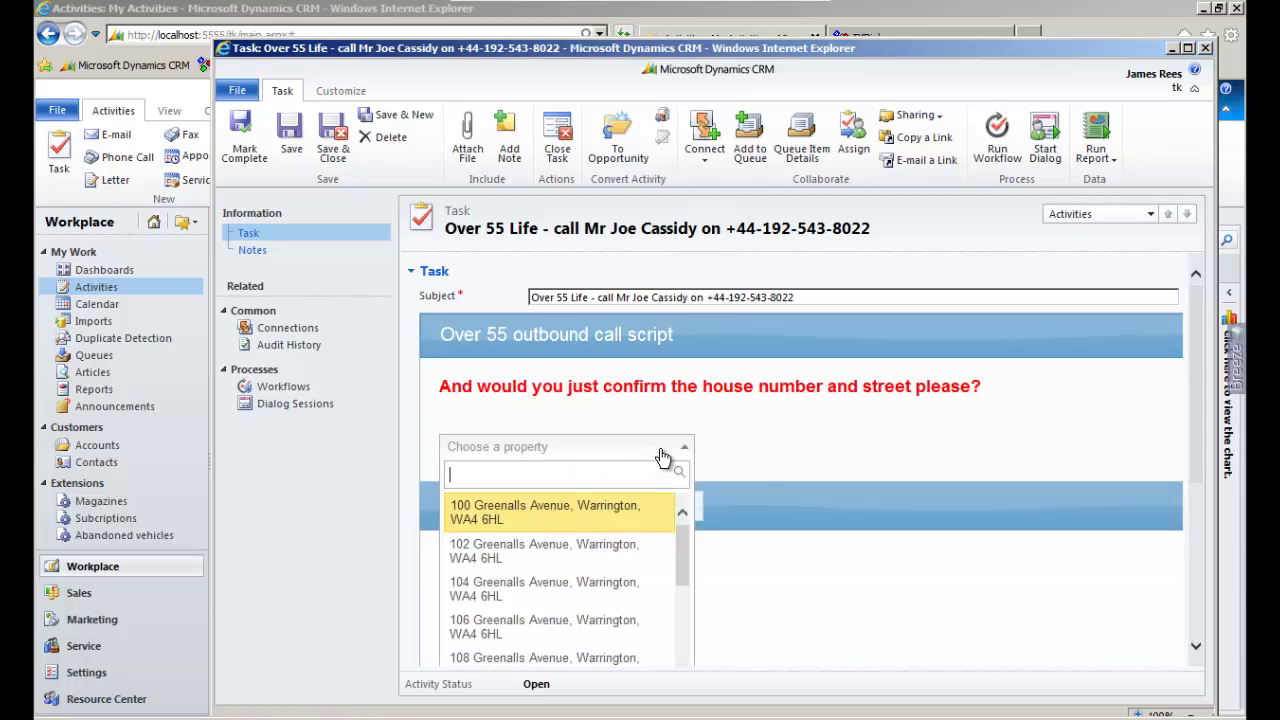
pyautogui.click(633, 587)
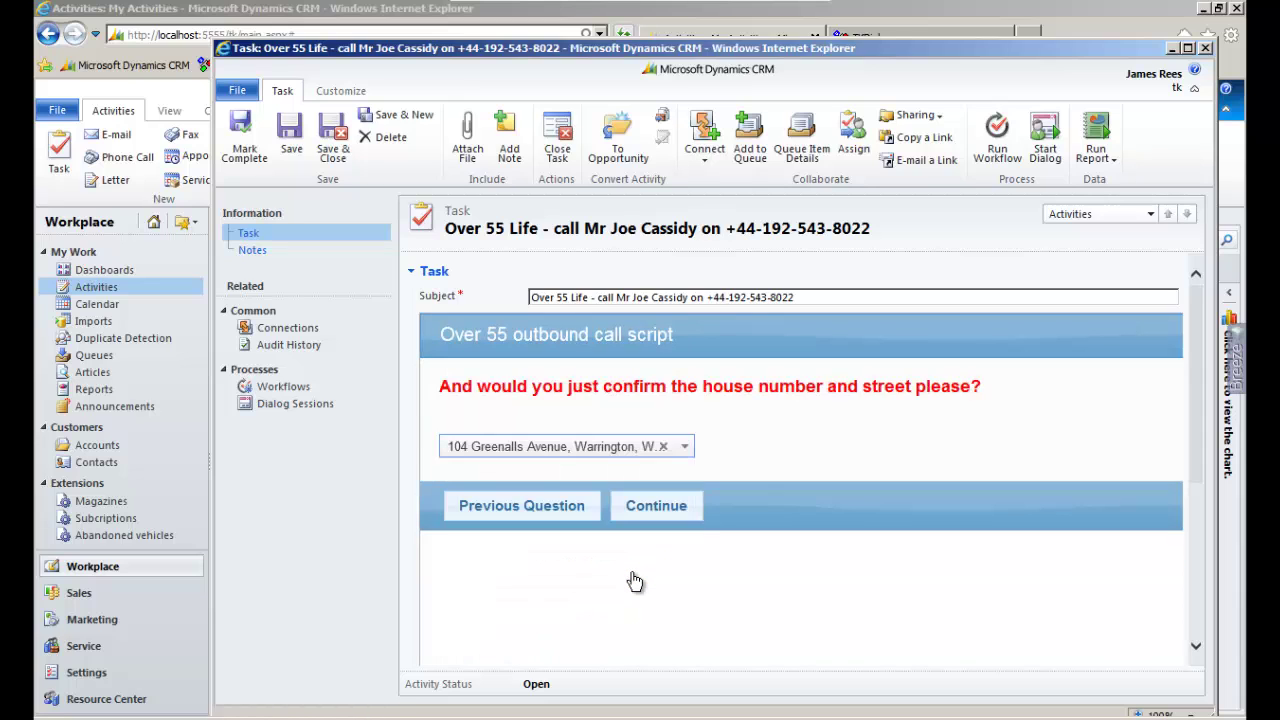
pyautogui.click(655, 506)
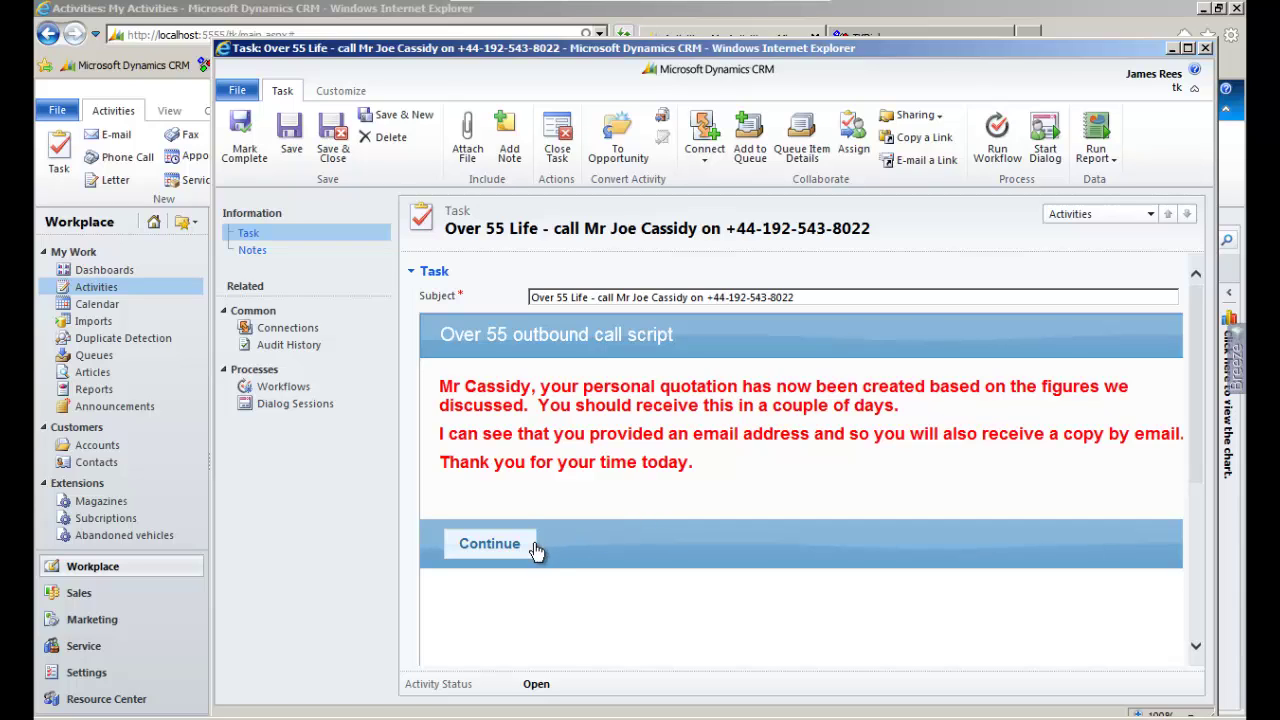
pyautogui.click(490, 544)
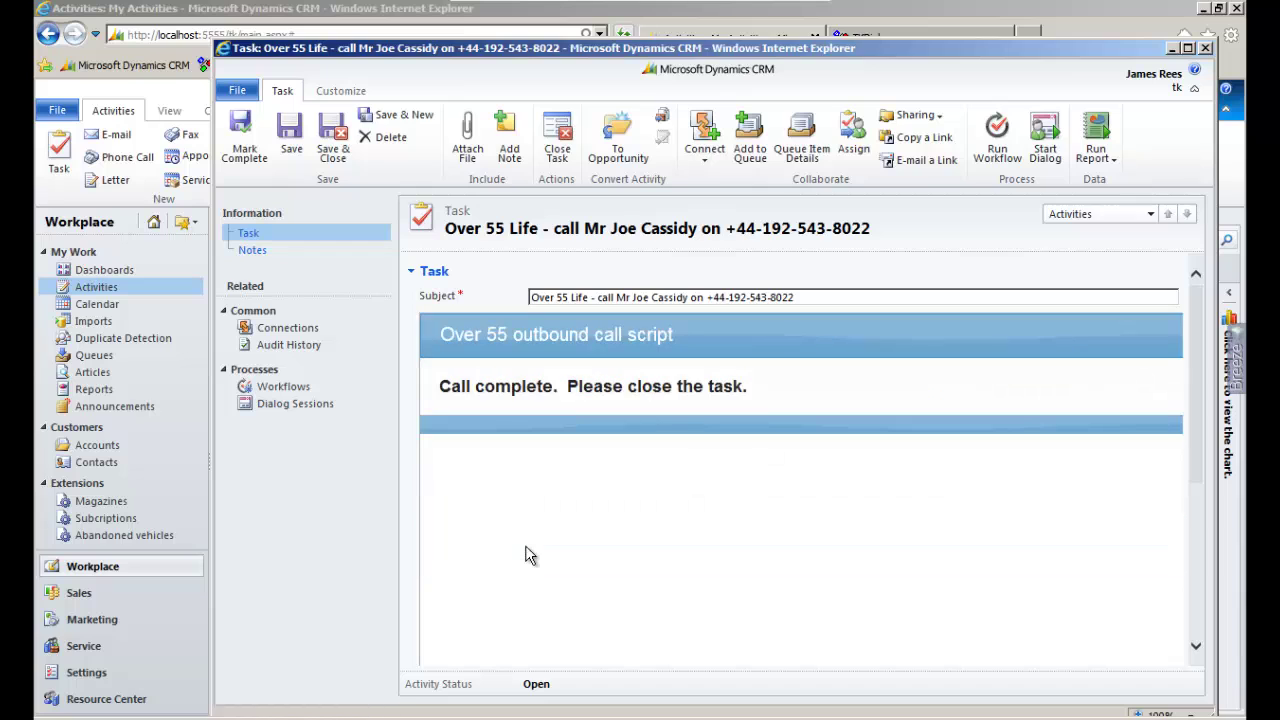
# Save and close the call task, then open the Over 55 Life quote e-mail from the contact's Closed Activities
pyautogui.click(334, 152)
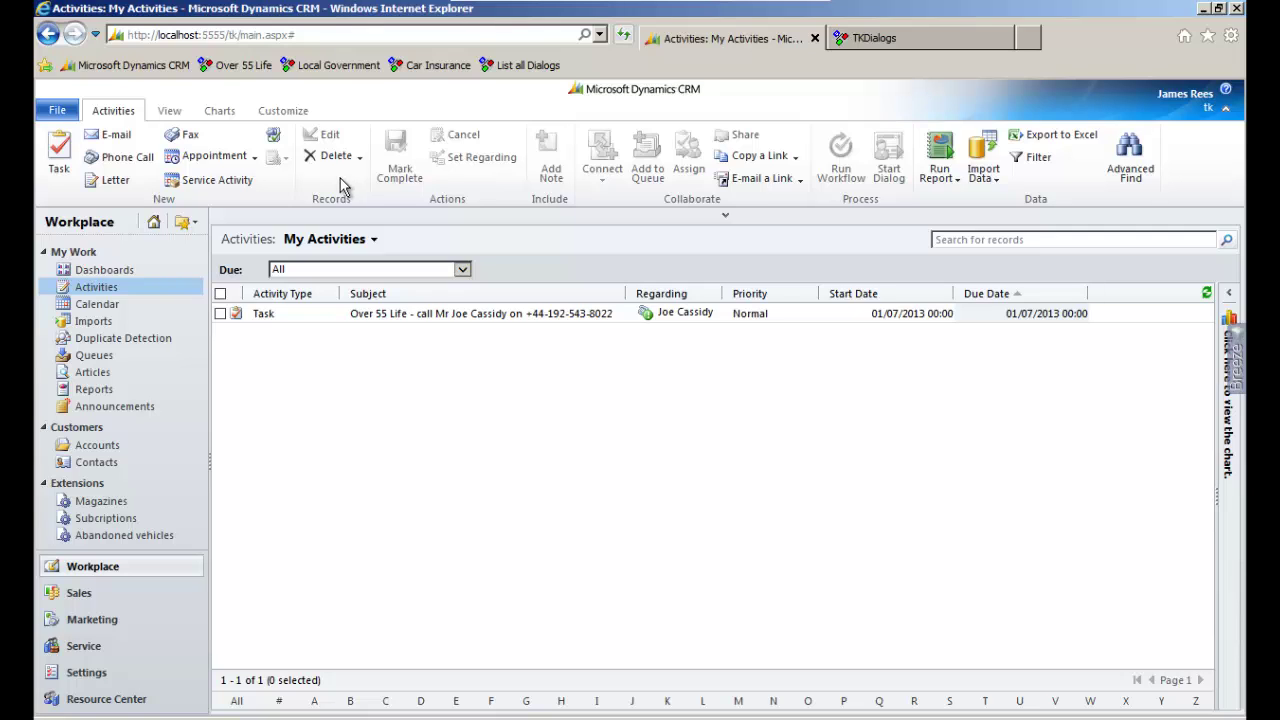
pyautogui.click(128, 465)
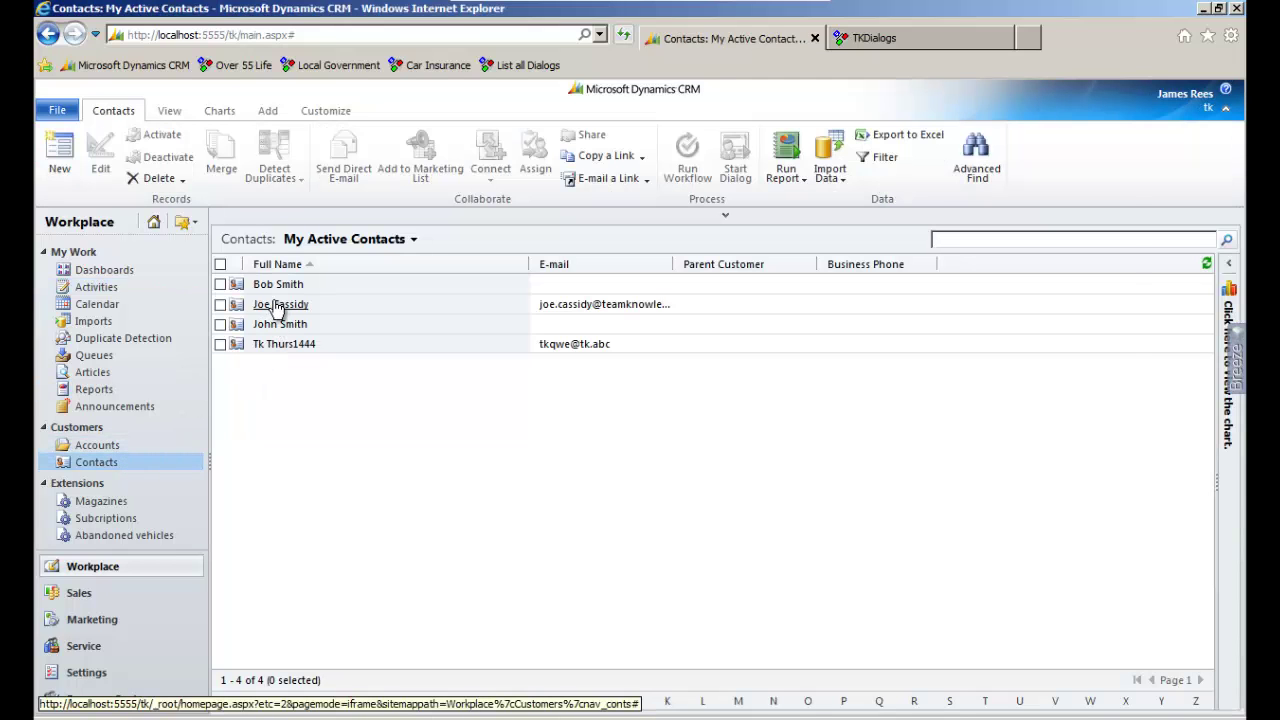
pyautogui.click(276, 306)
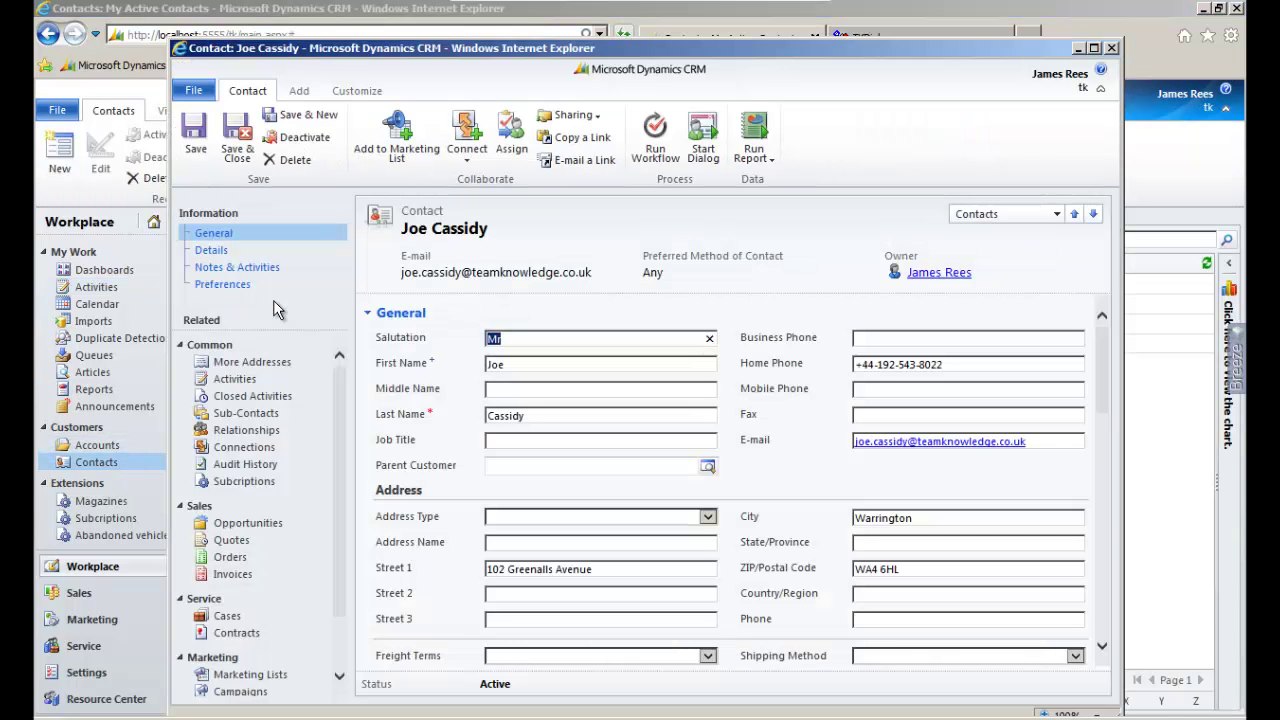
pyautogui.click(278, 397)
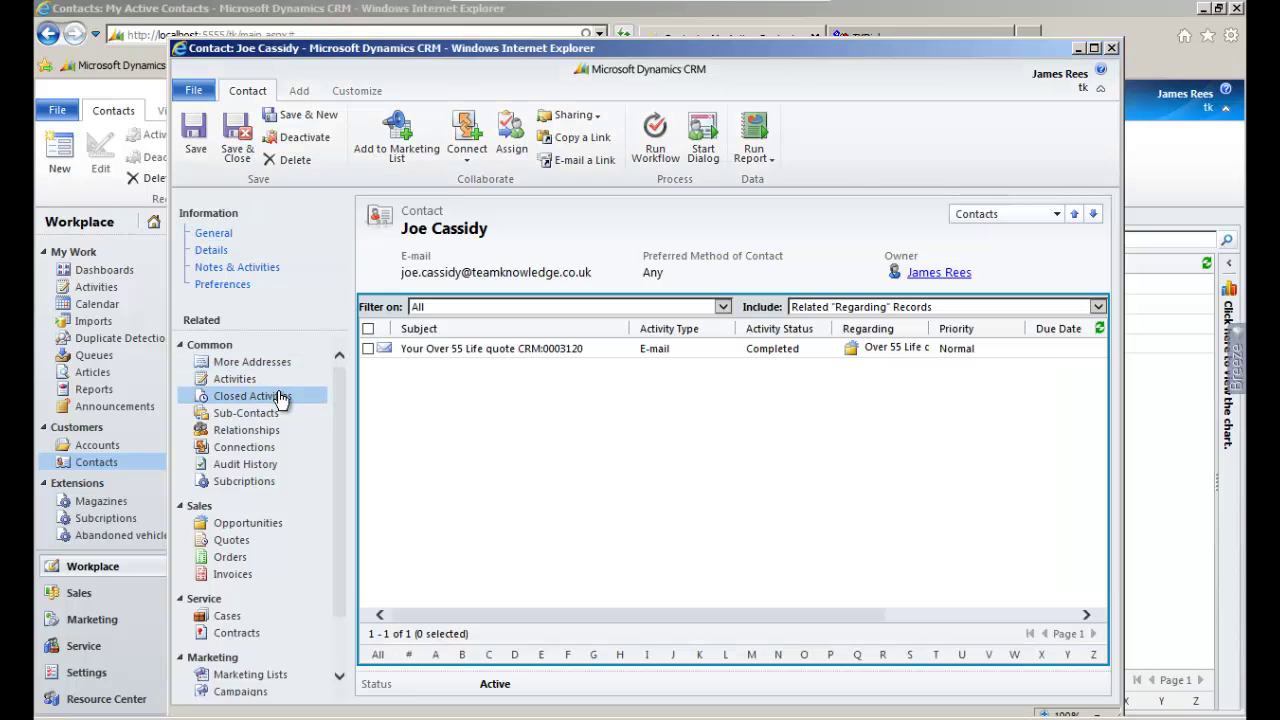
pyautogui.click(462, 350)
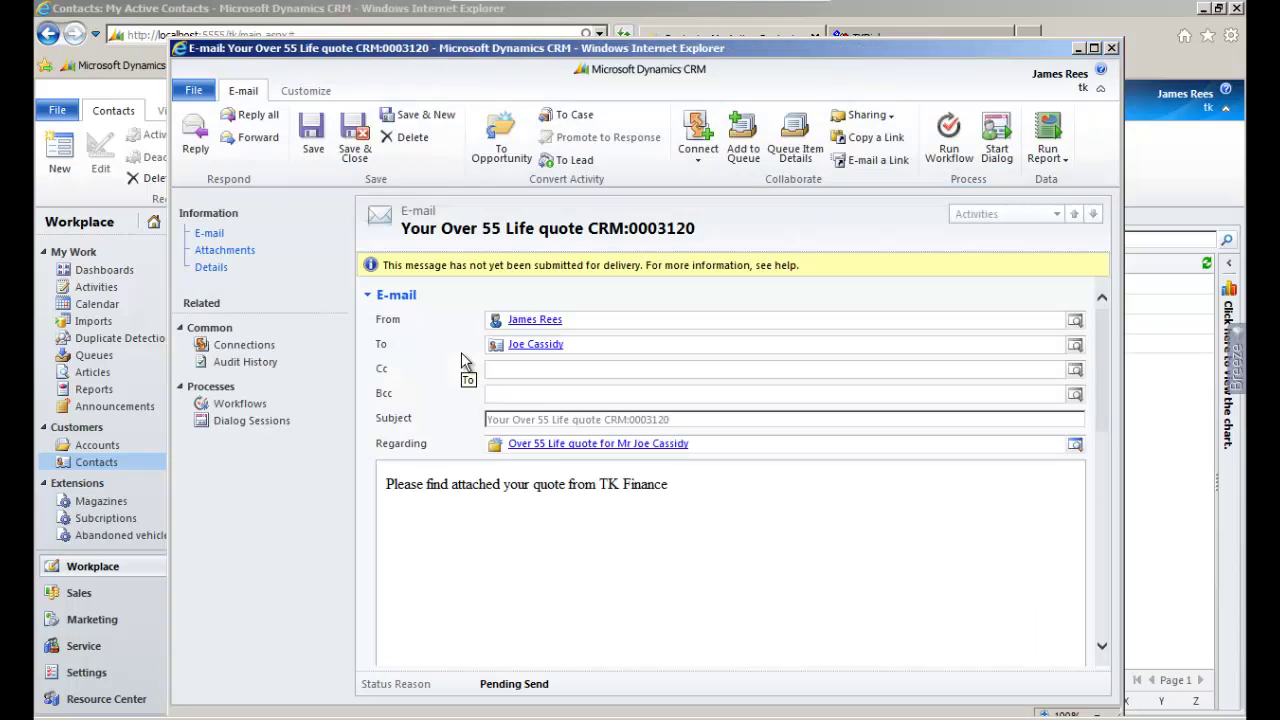
# Open the e-mail's O55Quote PDF attachment in Adobe Reader
pyautogui.click(250, 252)
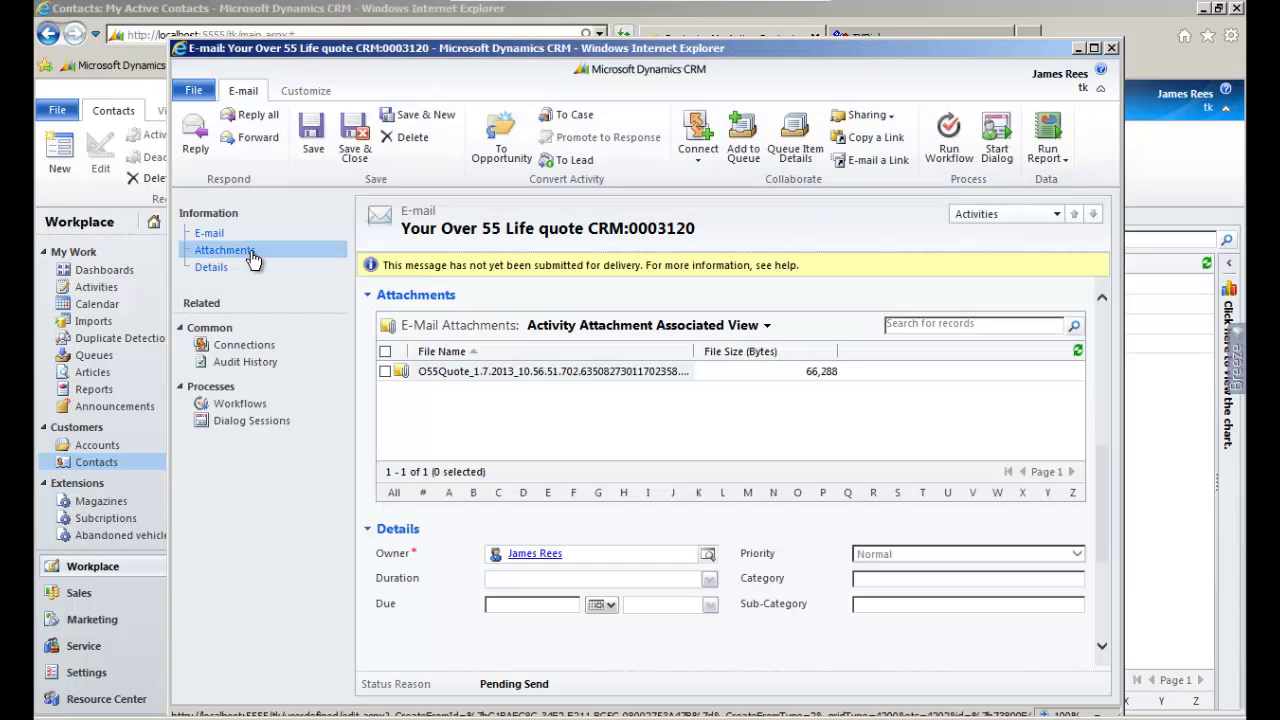
pyautogui.click(460, 372)
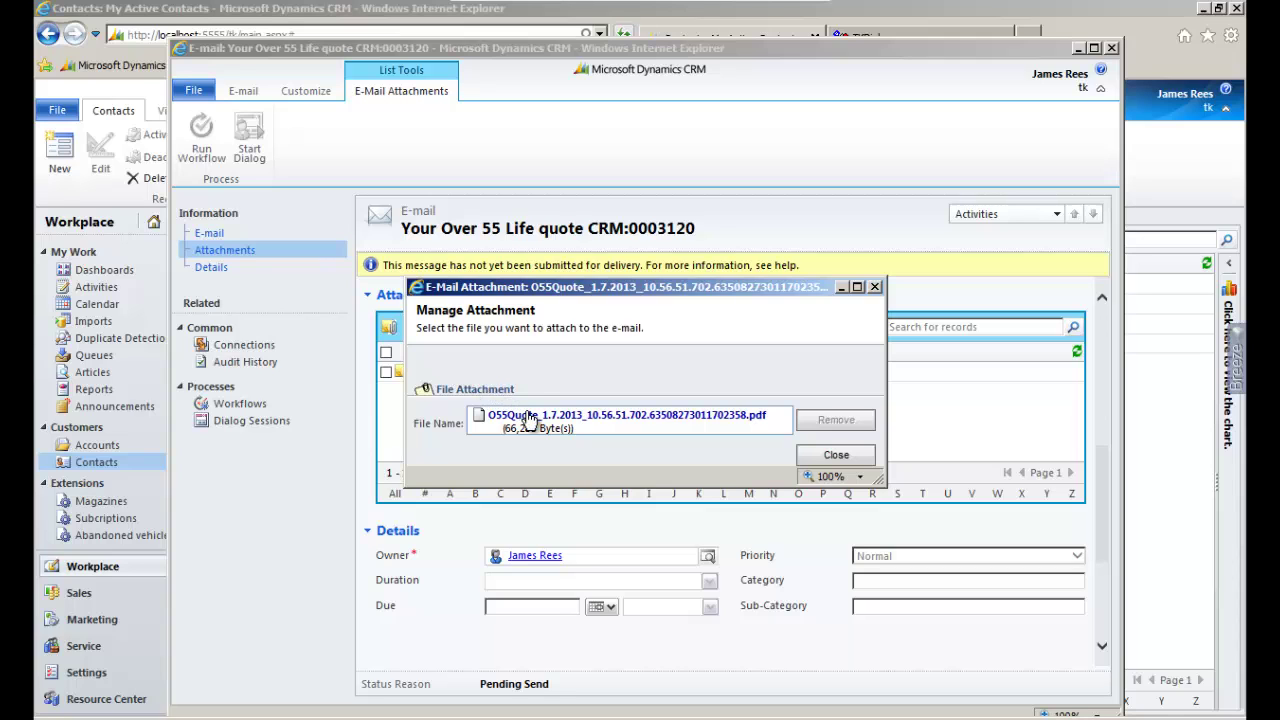
pyautogui.click(528, 418)
pyautogui.click(632, 462)
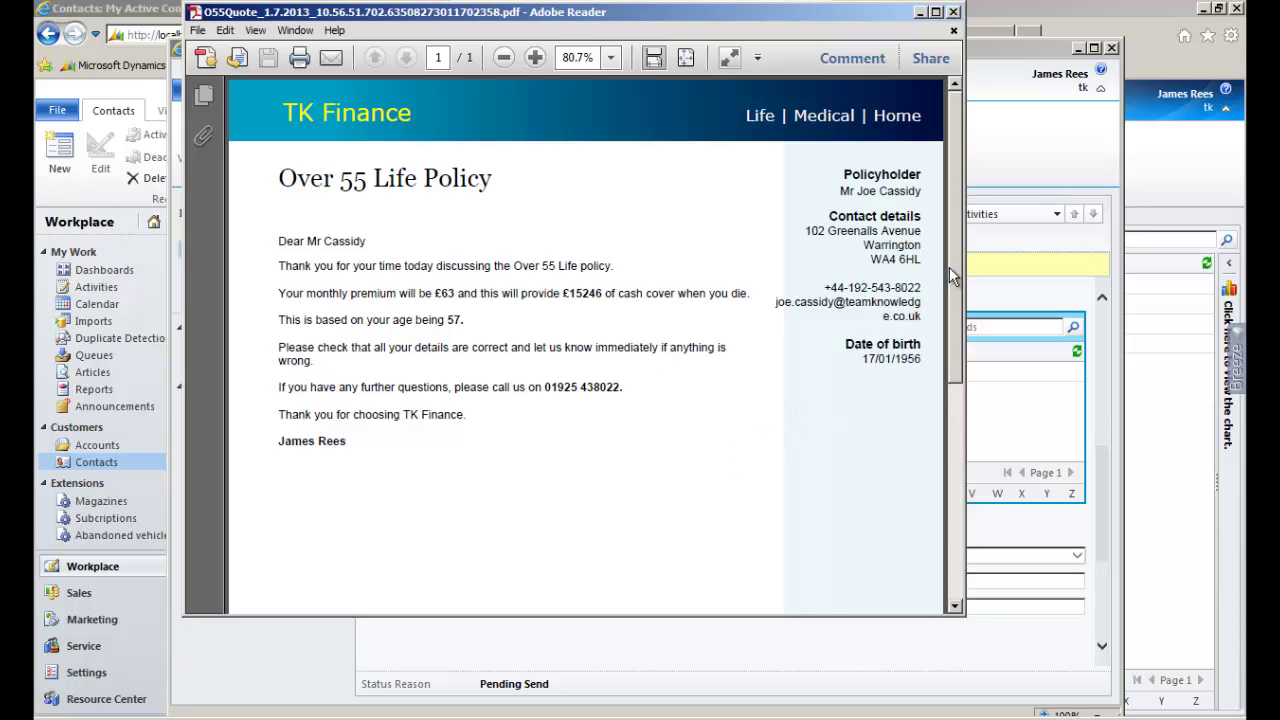
# Scroll through the £63-per-month quote PDF, then close Adobe Reader, the attachment dialog and the e-mail
pyautogui.moveTo(949, 267); pyautogui.dragTo(954, 255)
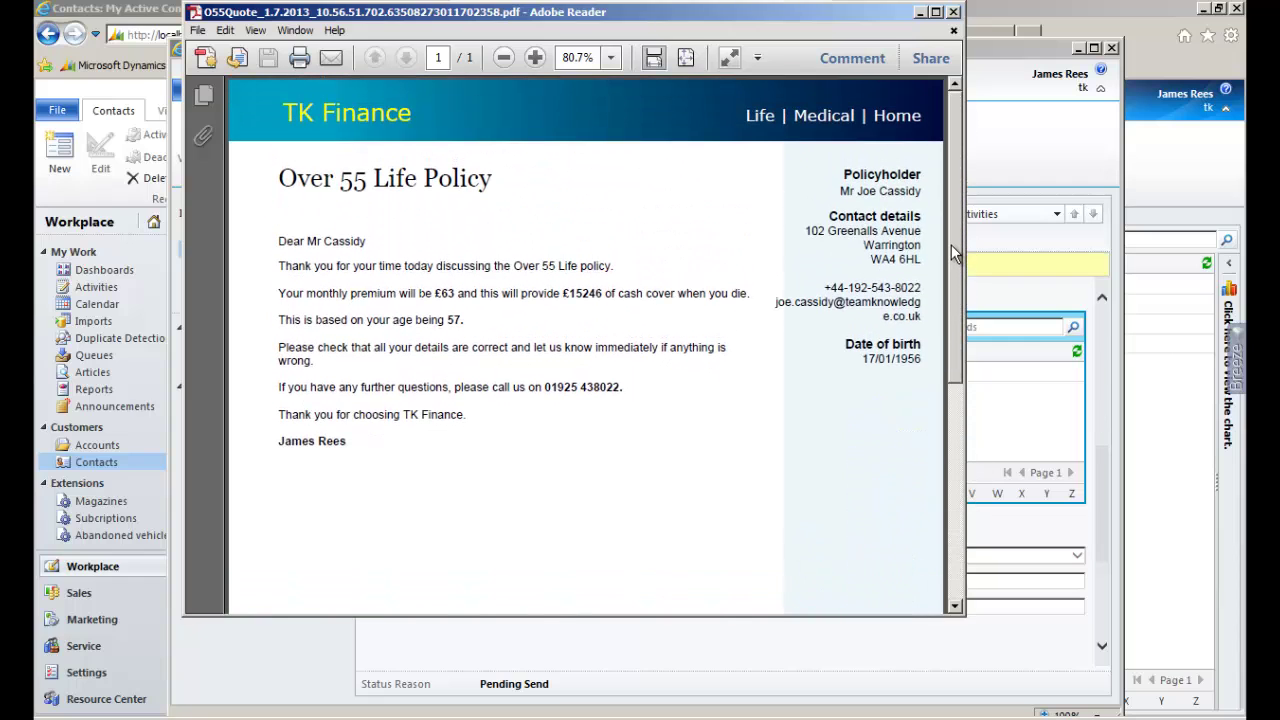
pyautogui.click(954, 12)
pyautogui.click(857, 455)
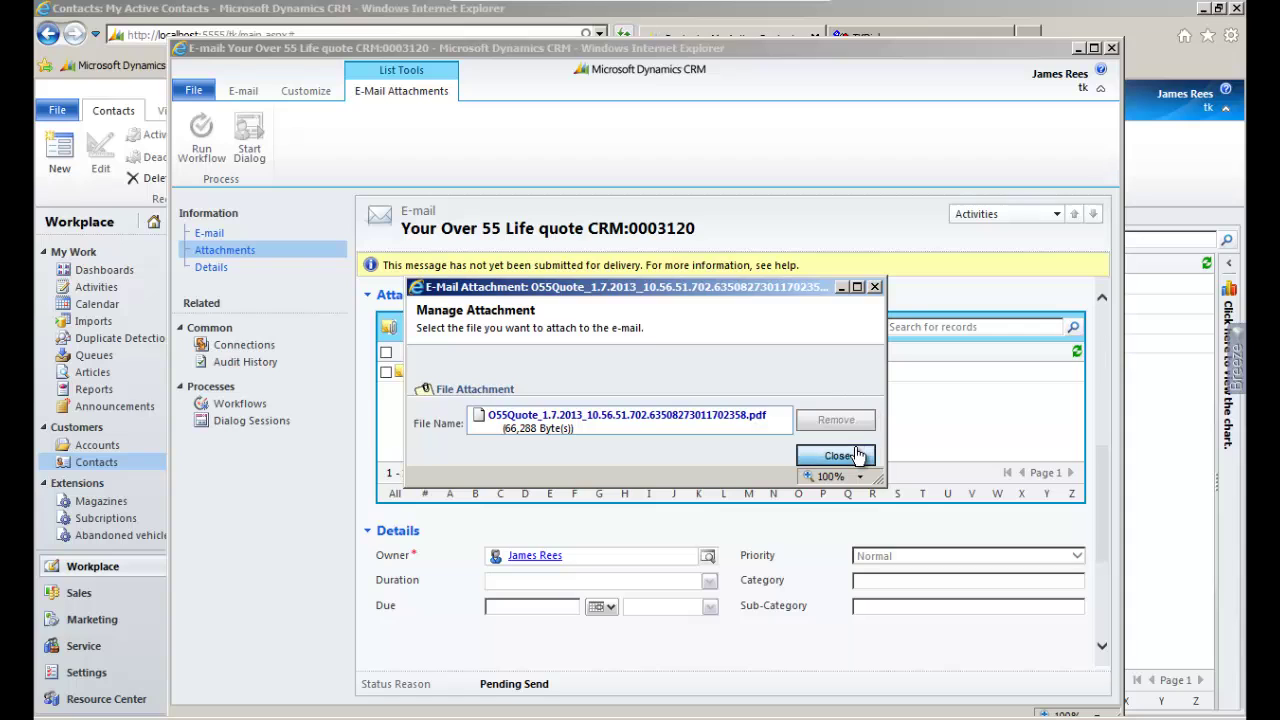
pyautogui.click(1112, 48)
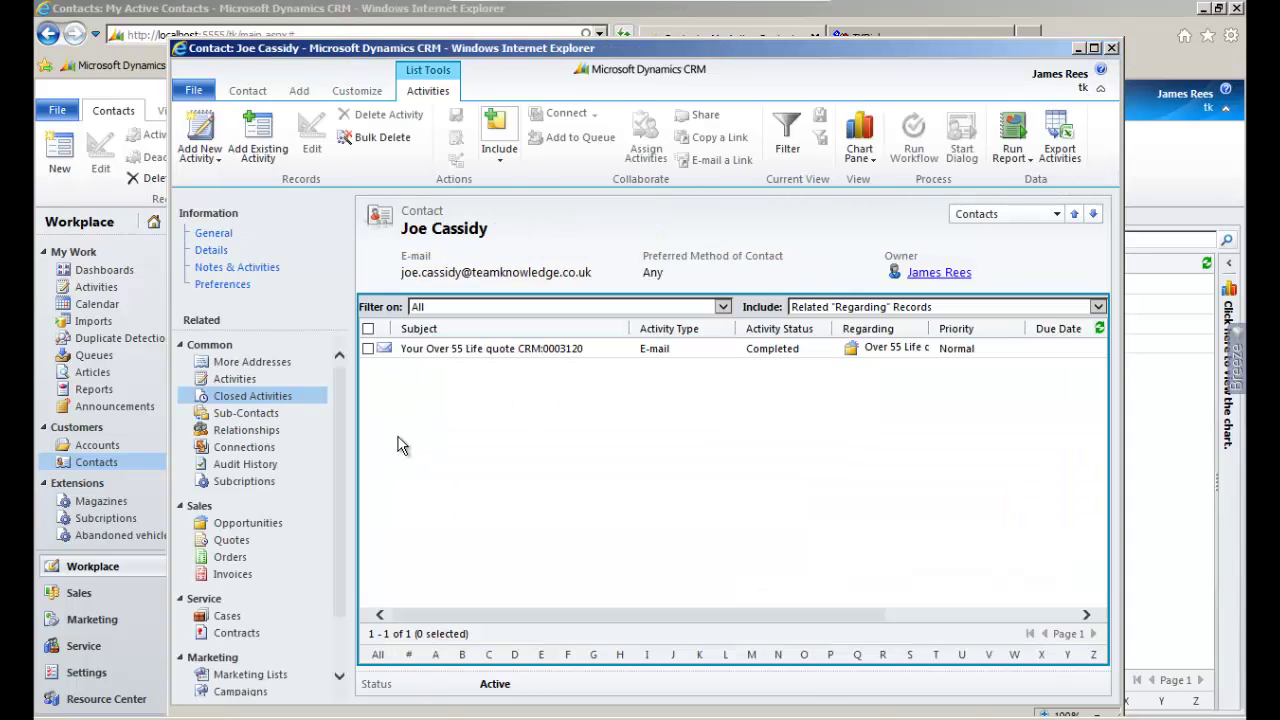
# Review the £63 Over 55 Life opportunity's notes, then save and close it and the contact record
pyautogui.click(260, 527)
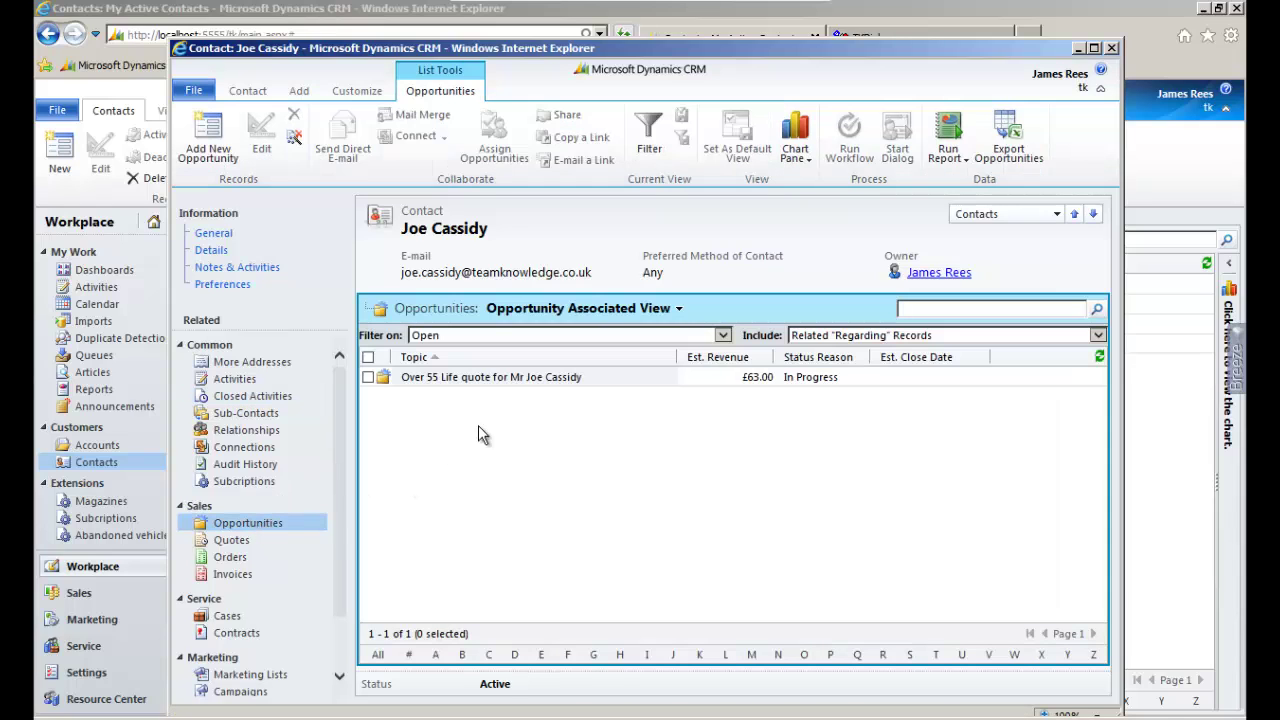
pyautogui.click(531, 379)
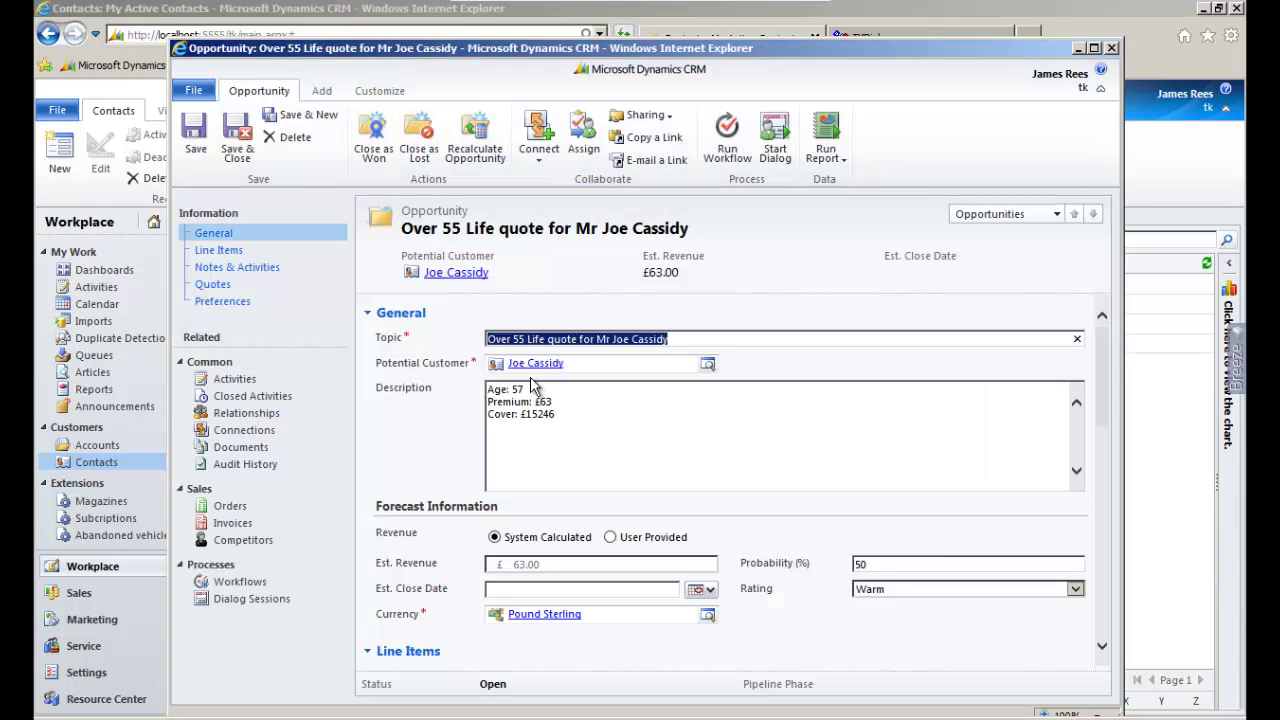
pyautogui.click(326, 283)
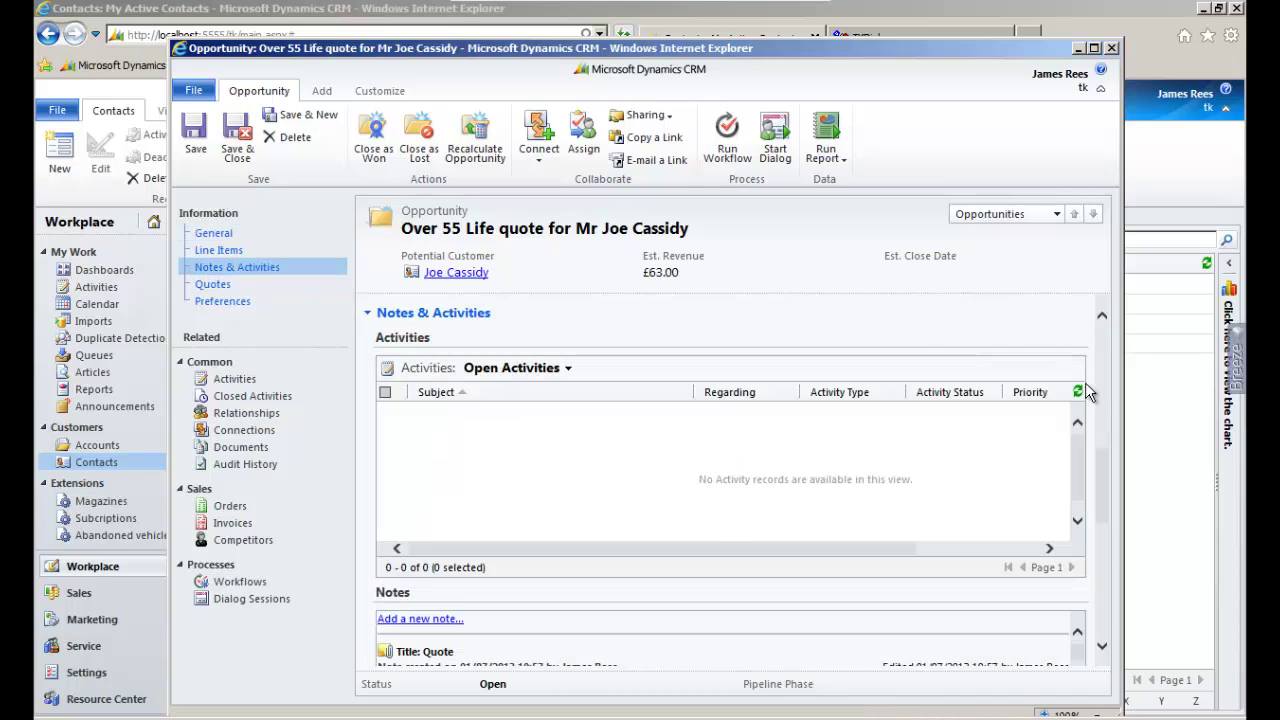
pyautogui.scroll(-5, 1104, 463)
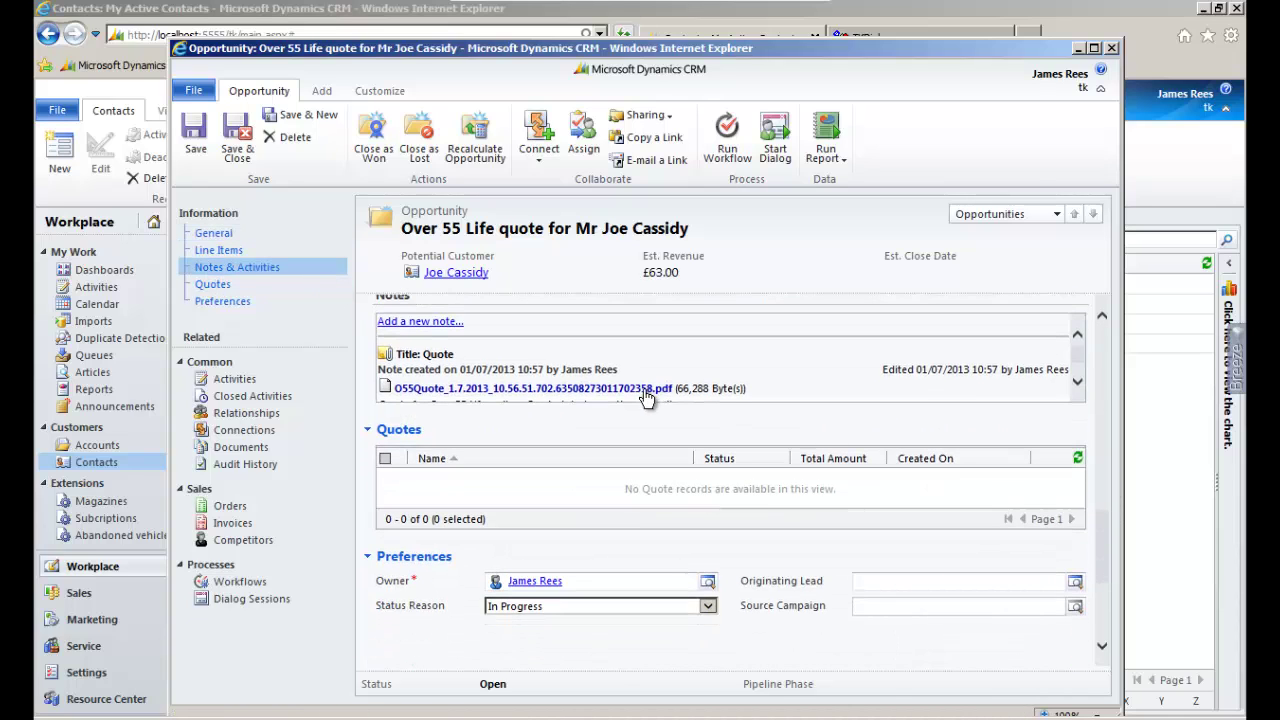
pyautogui.click(237, 143)
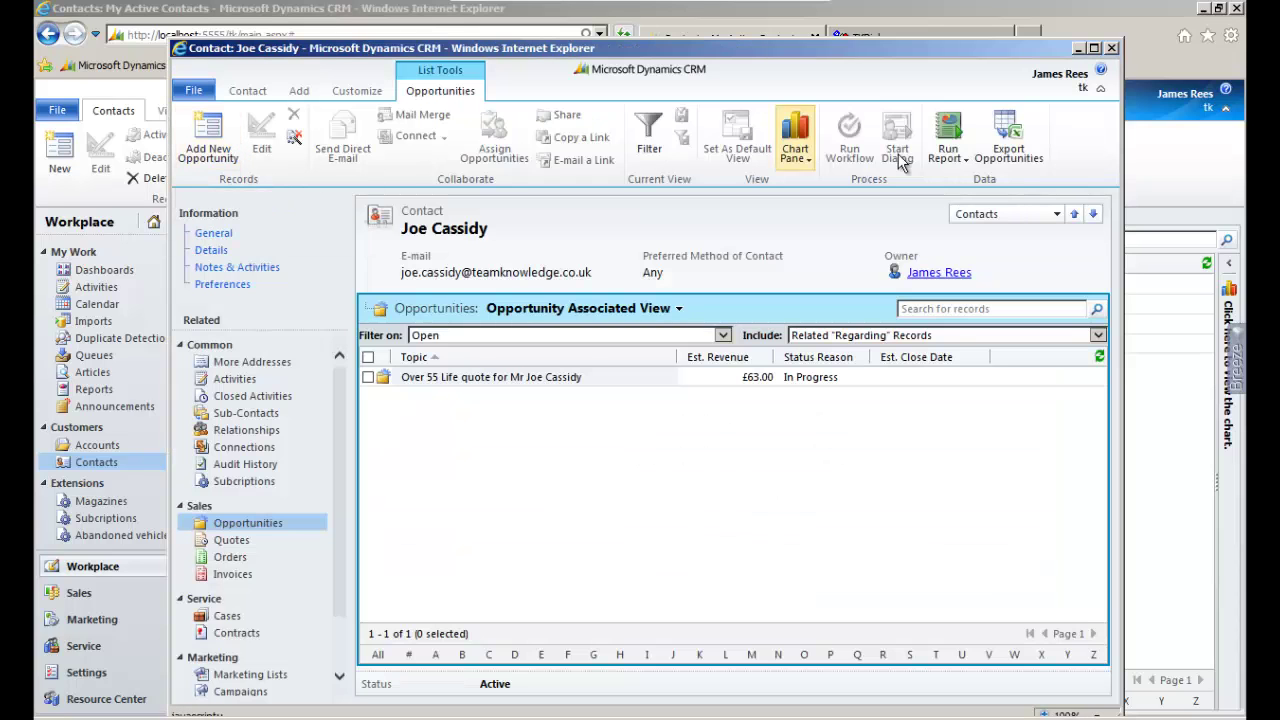
pyautogui.click(1112, 48)
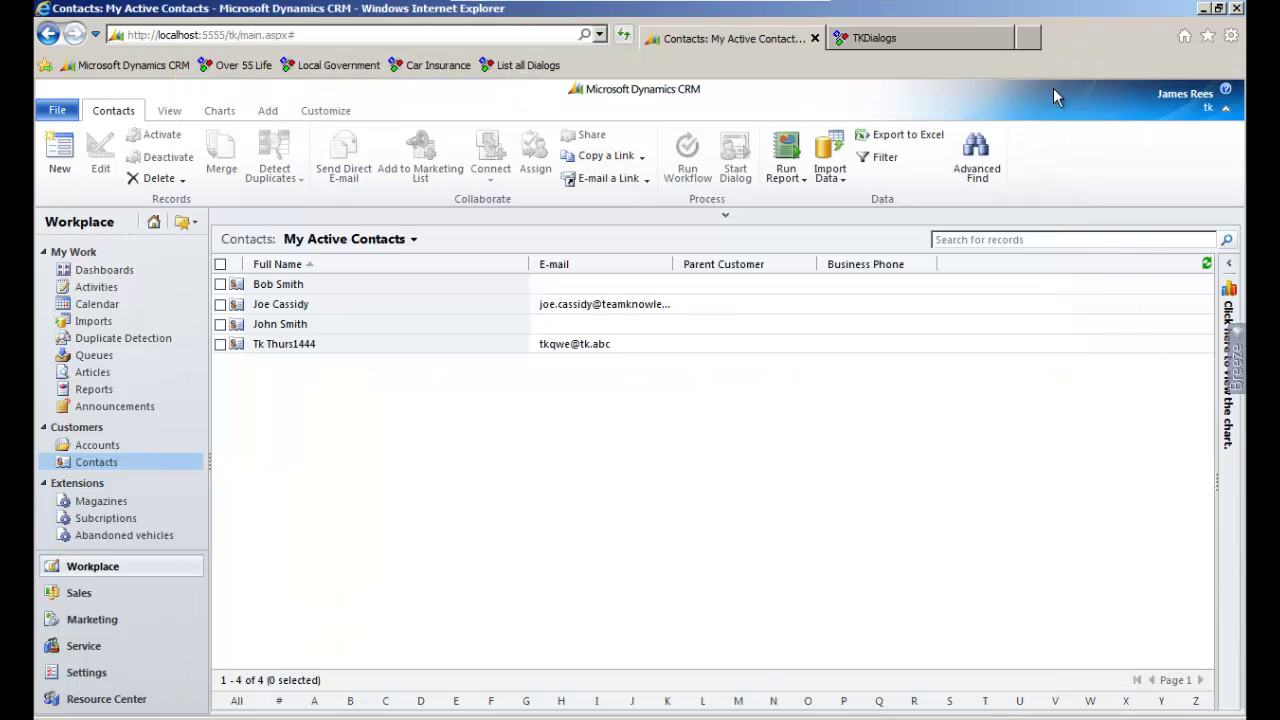
# Expand the O55Outbound and web dialog rows on the Dialog Usage dashboard into completed and incomplete counts
pyautogui.click(145, 270)
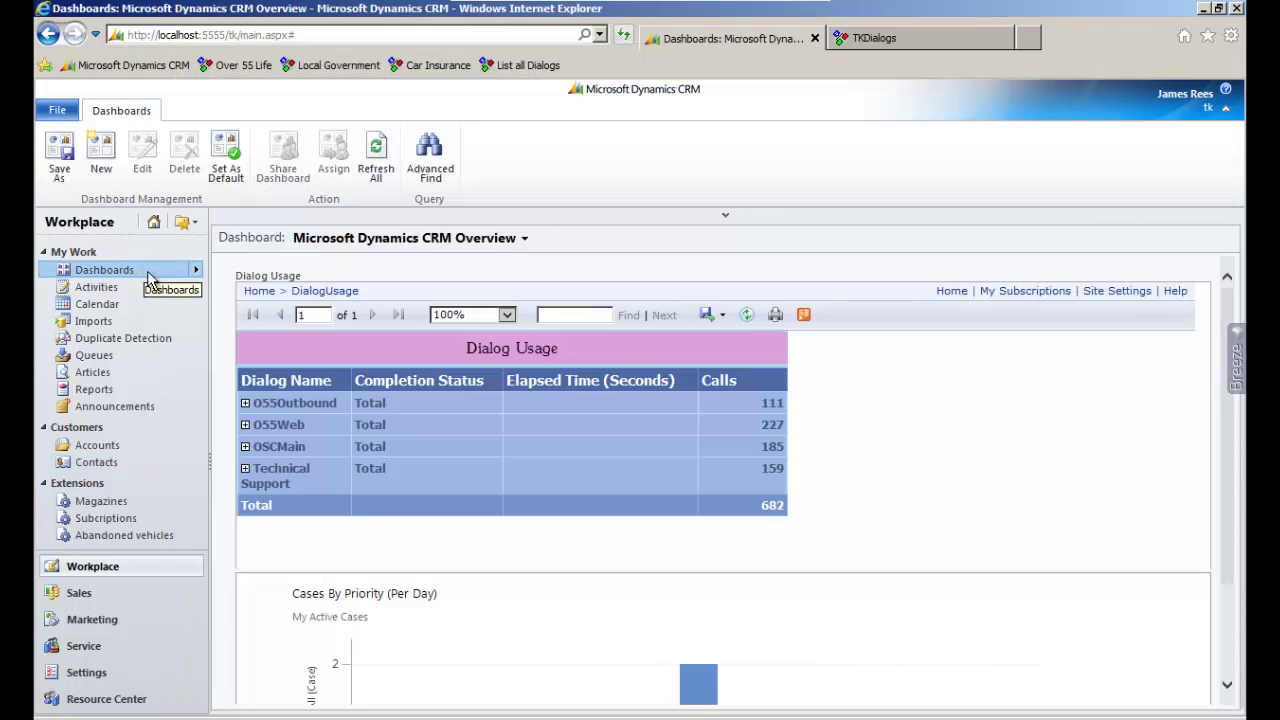
pyautogui.click(244, 404)
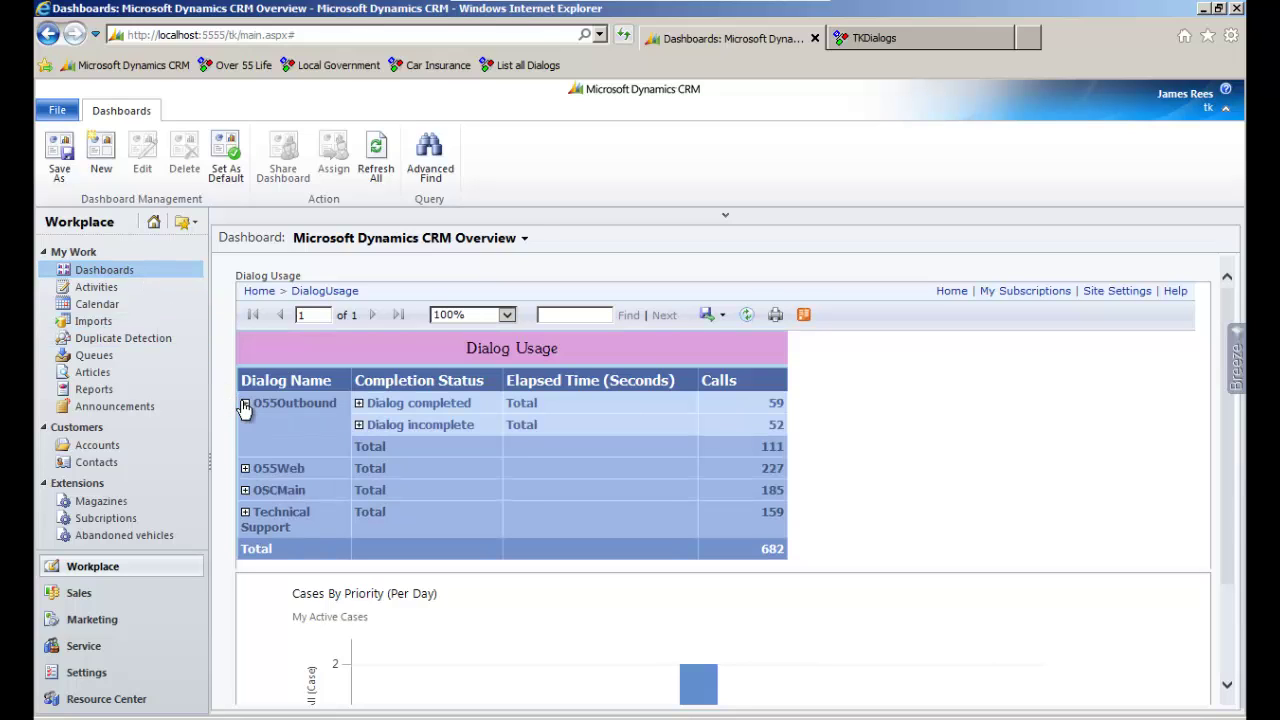
pyautogui.click(245, 470)
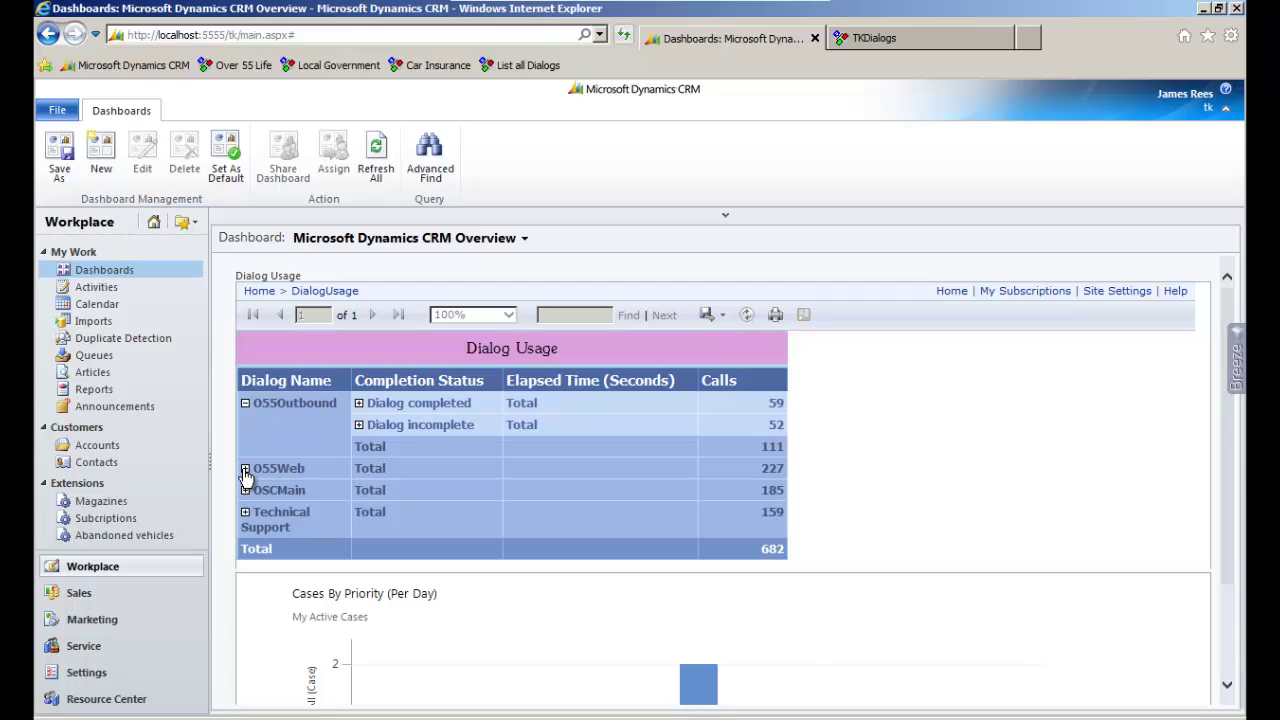